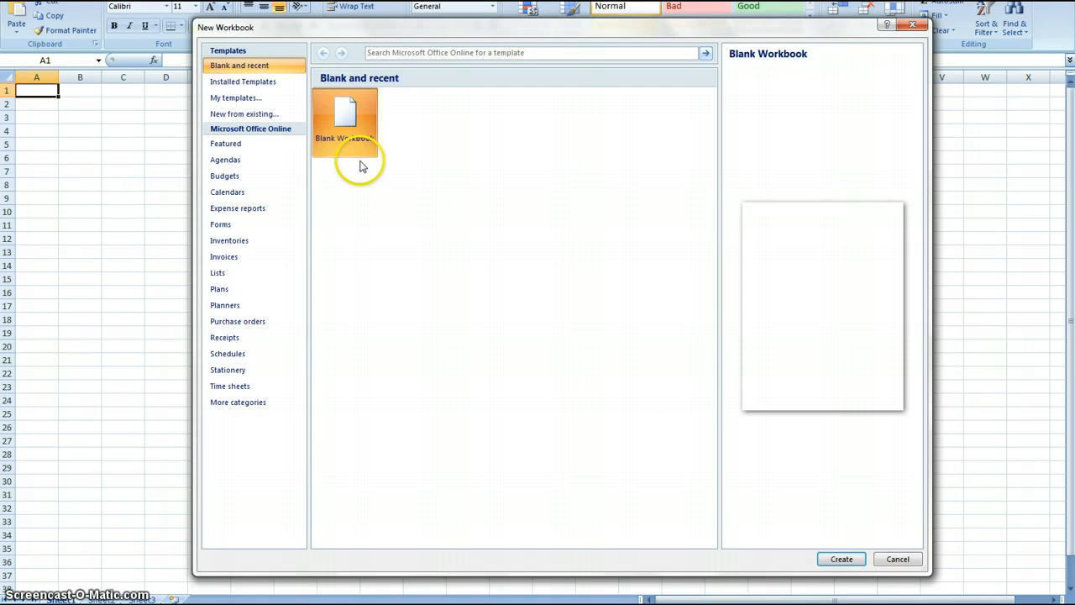
Create a blank workbook and enter the headers Title in A1 and Short URL in B1.
double_click(345, 122)
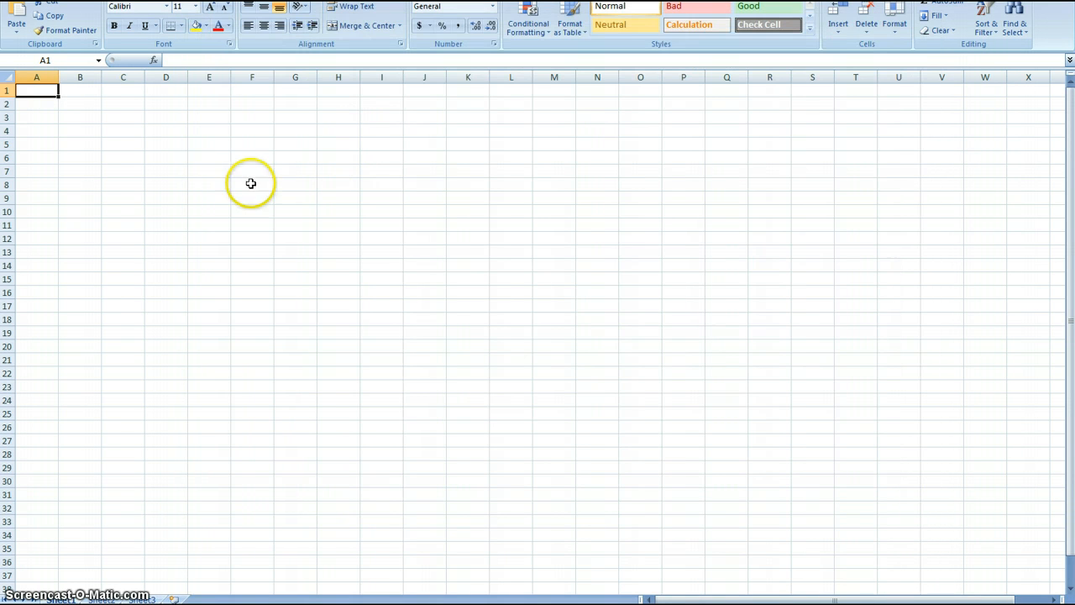
left_click(7, 104)
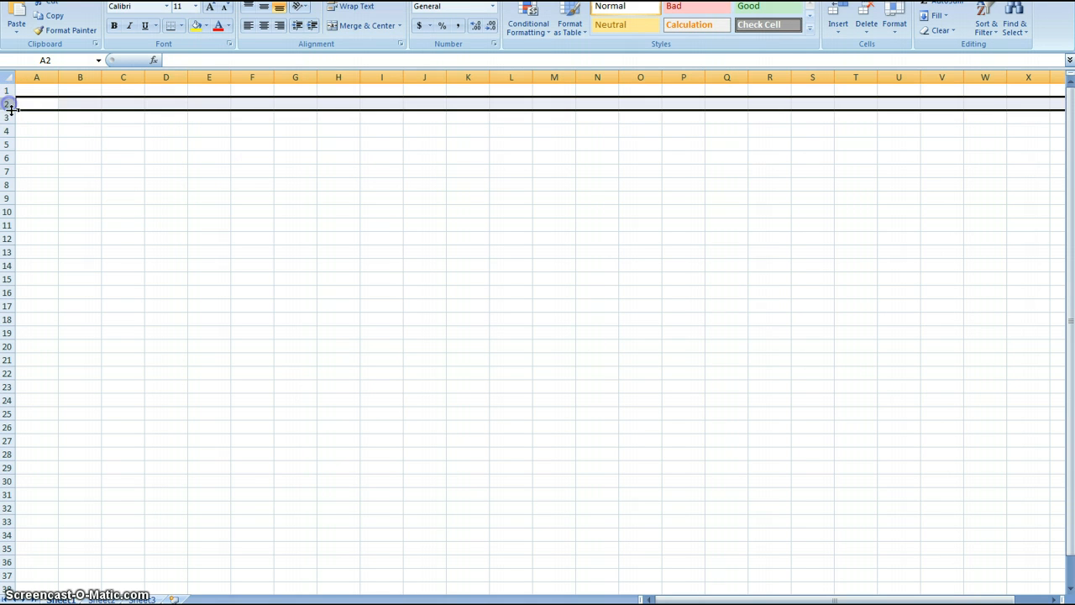
left_click(12, 146)
left_click(41, 95)
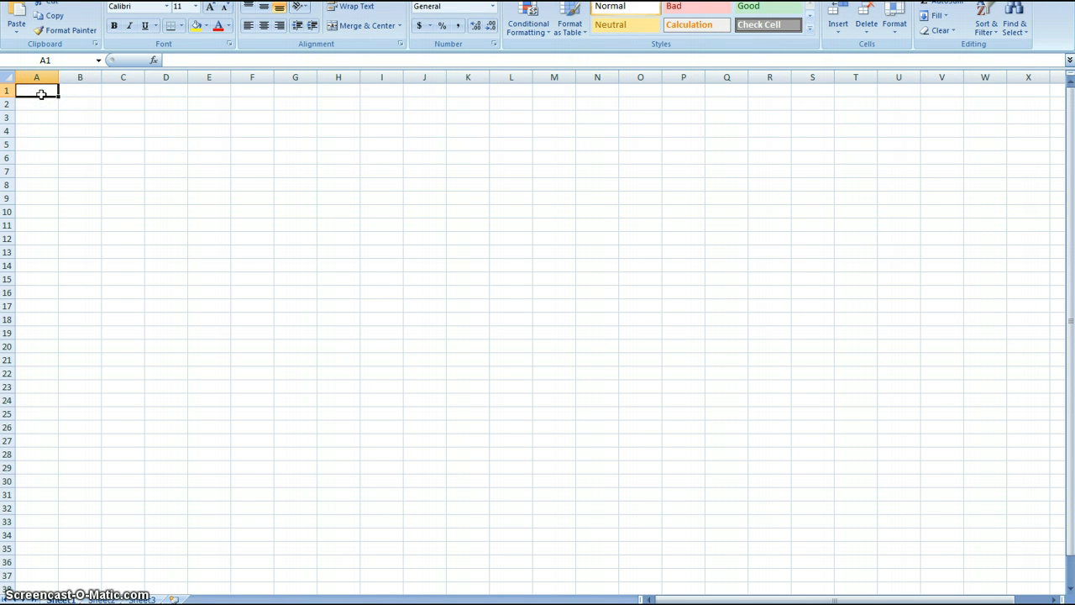
type("Title")
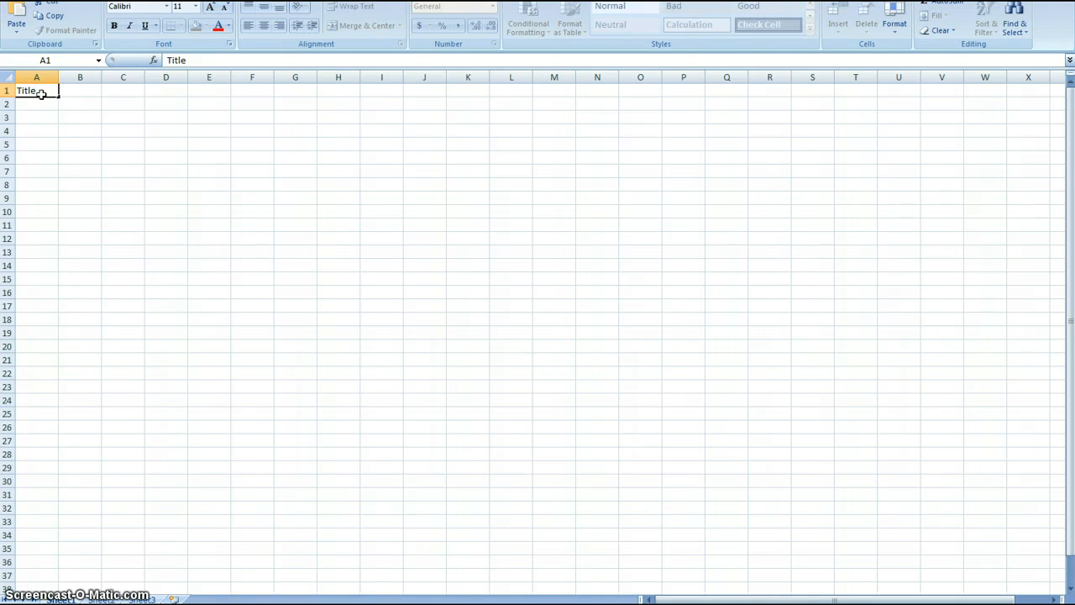
key("Tab")
type("Short URL")
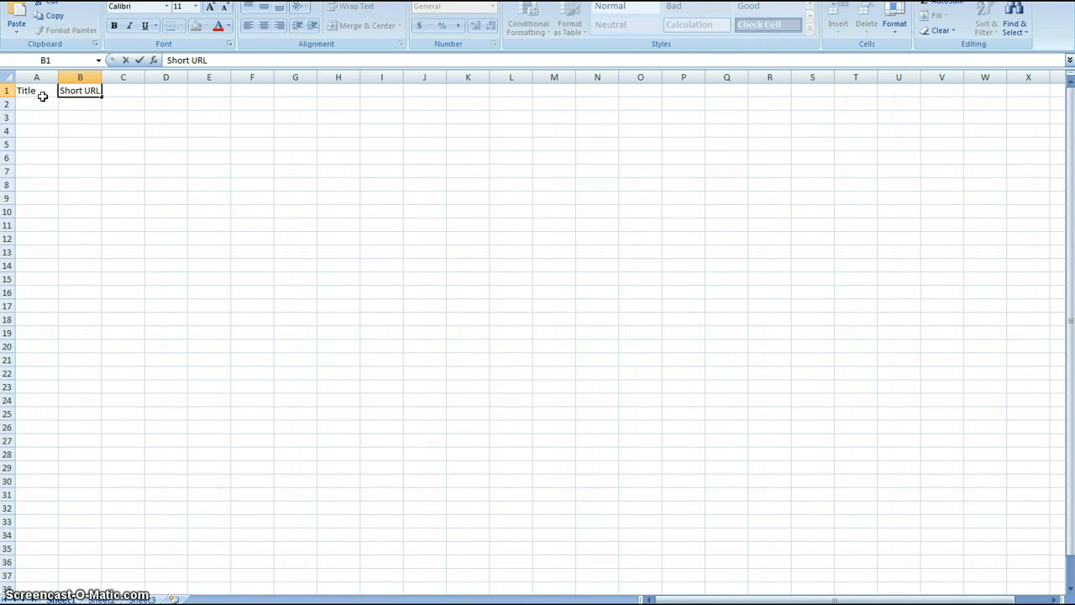
Widen column B slightly and enter the headers Content 1, Content 2, Content 3 and Content 4 in C1 to F1.
left_click_drag(102, 77, 117, 77)
left_click(178, 105)
left_click(137, 78)
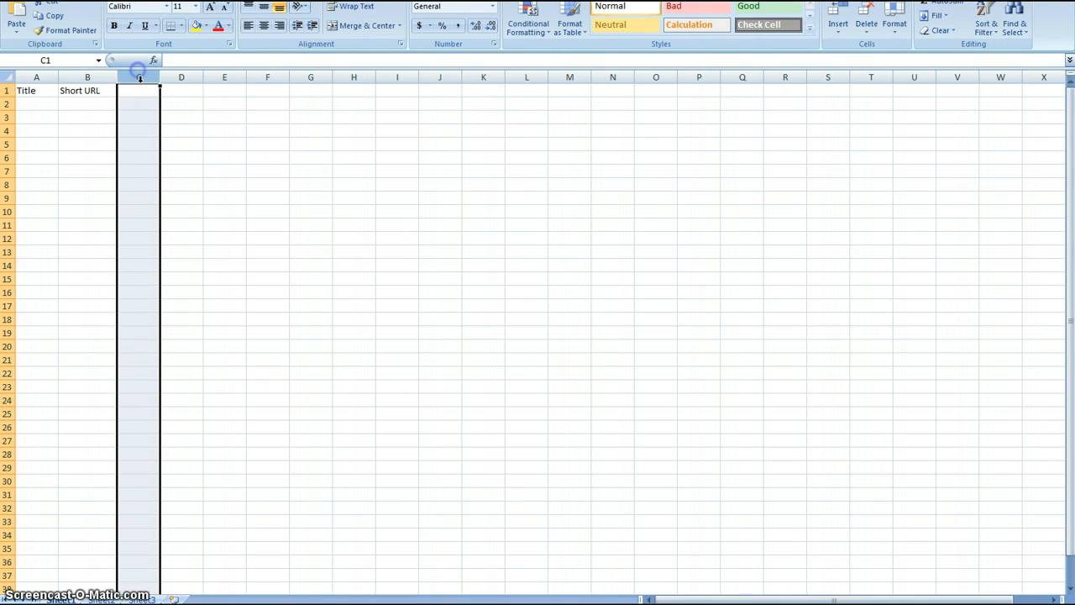
left_click(141, 90)
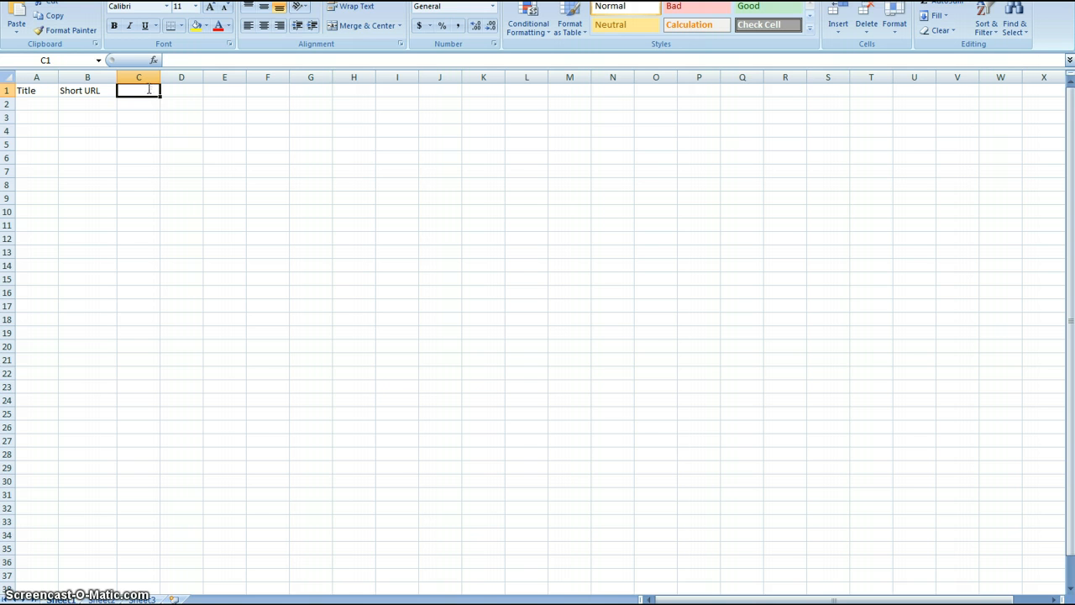
type("Content 1")
key("Tab")
type("Content 2")
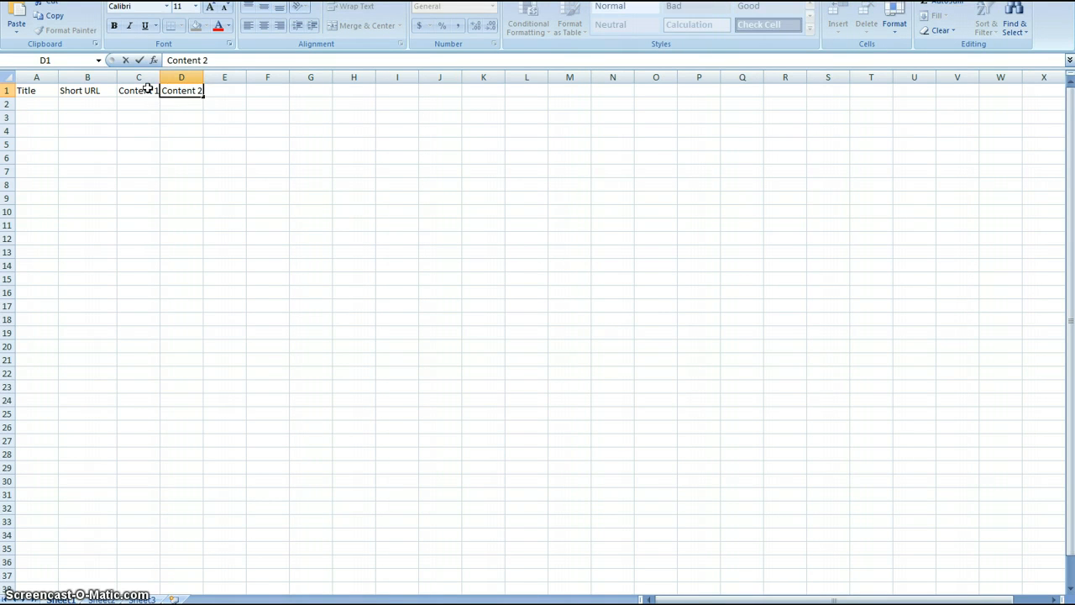
key("Tab")
type("Conte")
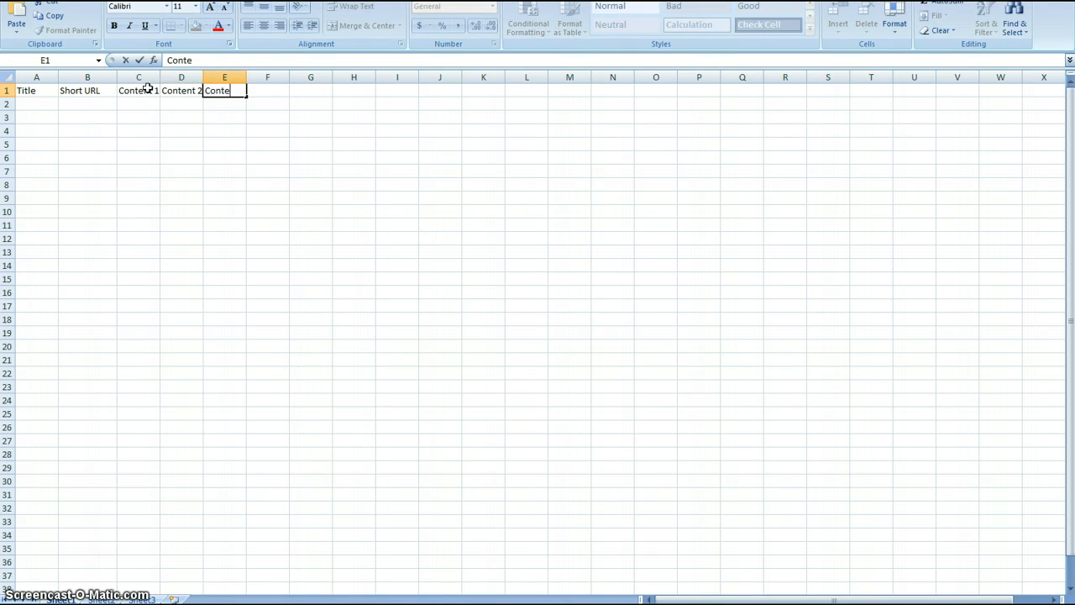
type("nt 3")
key("Tab")
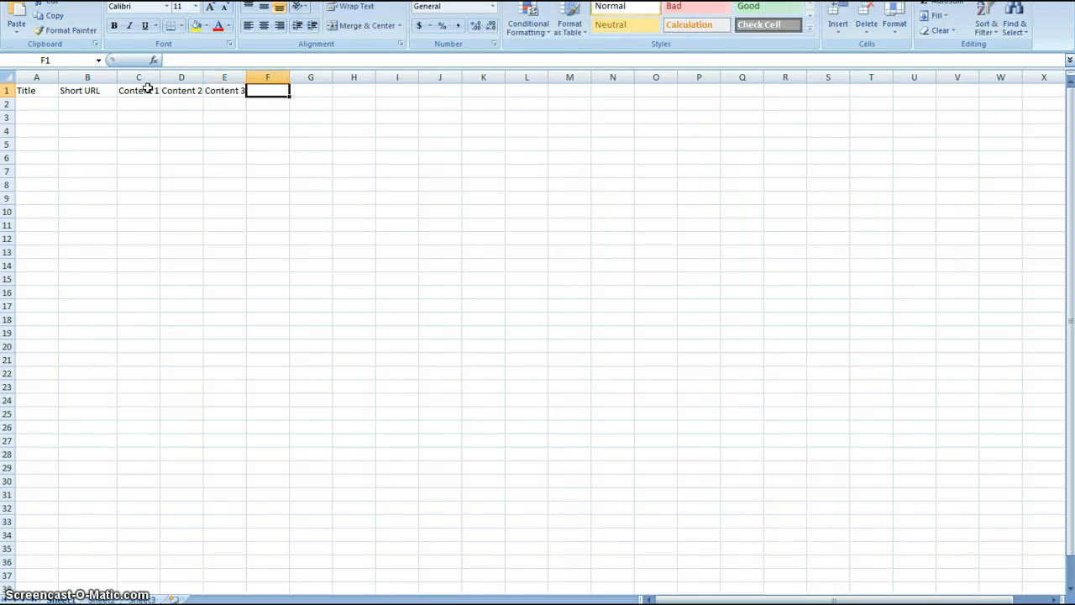
type("Content 4")
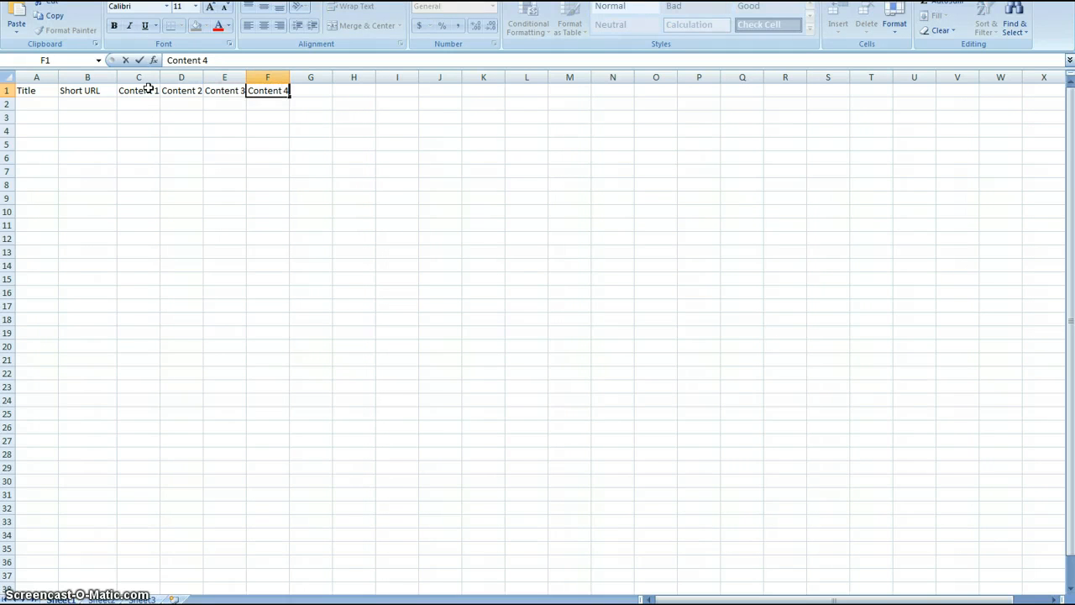
Widen columns C to F to an equal width so the Content headers have more room.
left_click(155, 77)
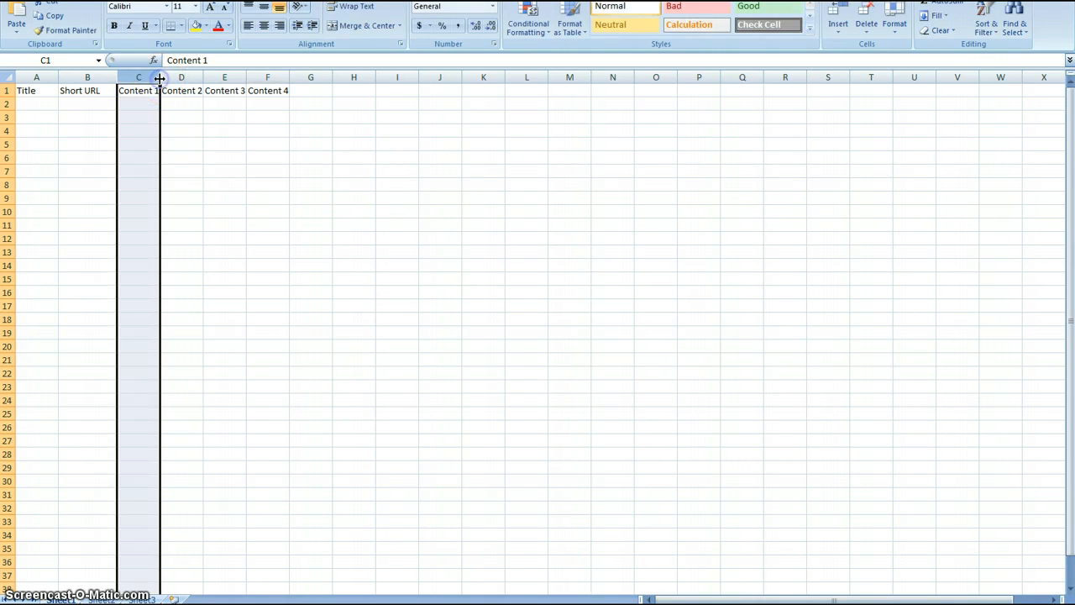
double_click(160, 77)
left_click_drag(159, 77, 283, 78)
left_click(293, 171)
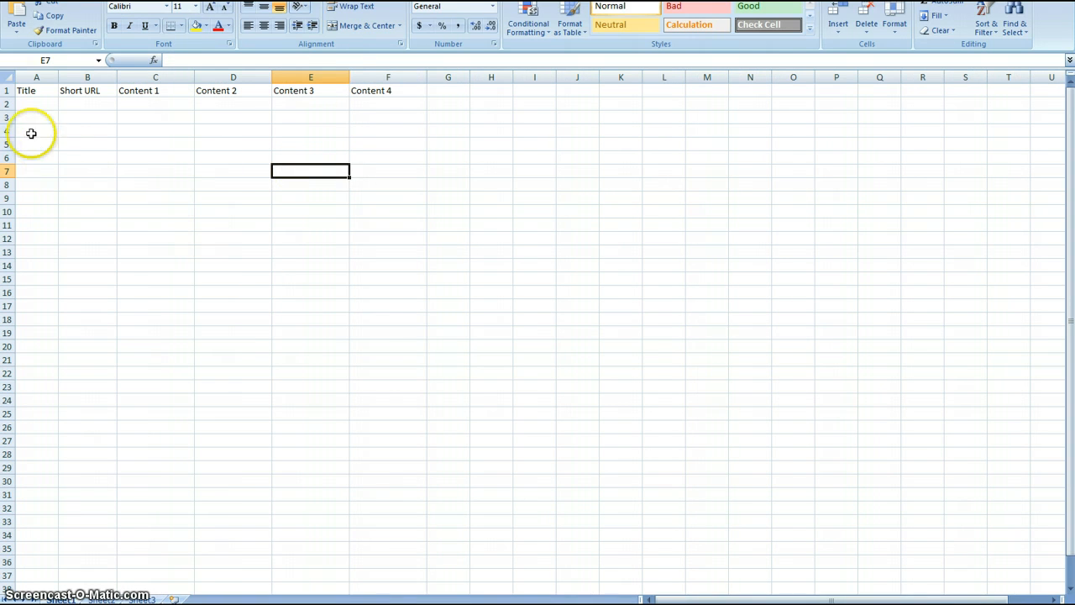
left_click(9, 104)
left_click(7, 118)
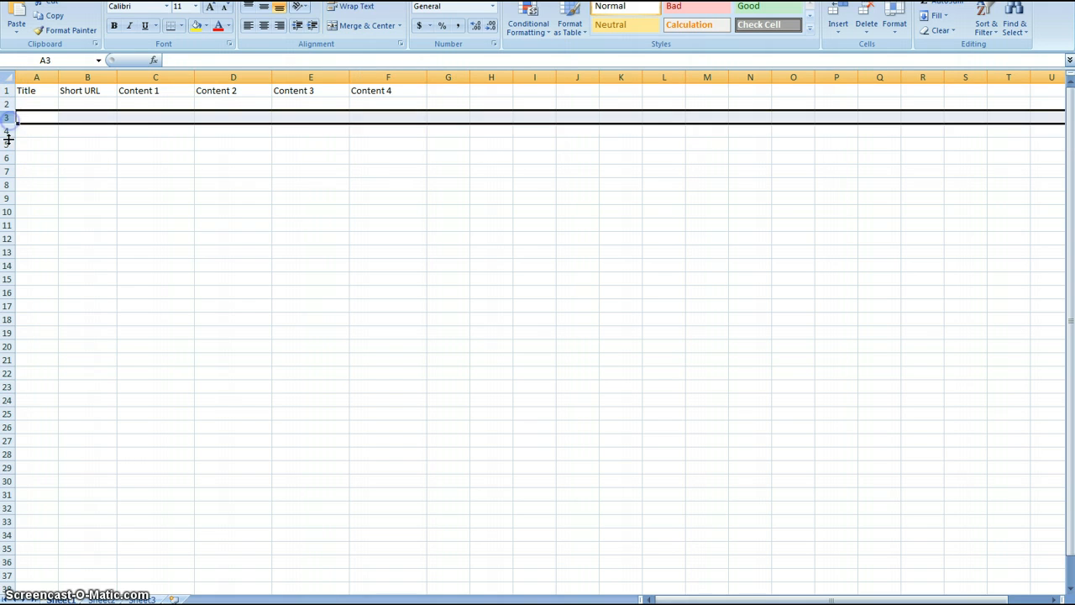
left_click(7, 132)
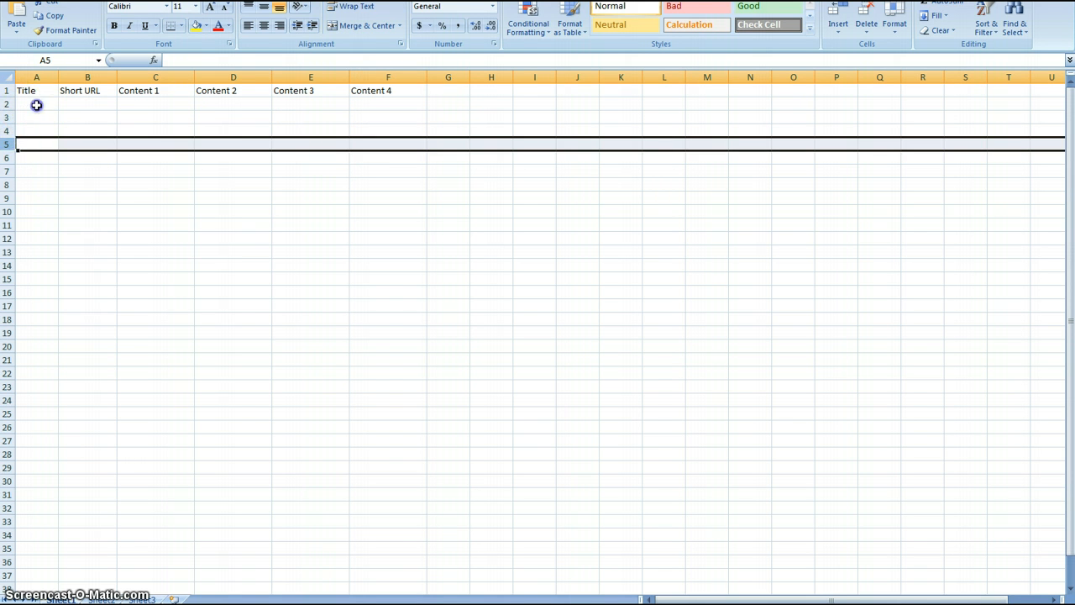
Widen column A and enter the titles Brewer 1, Brewer 2 and Berwer 3 in A2 to A4.
left_click(36, 104)
left_click_drag(57, 76, 89, 77)
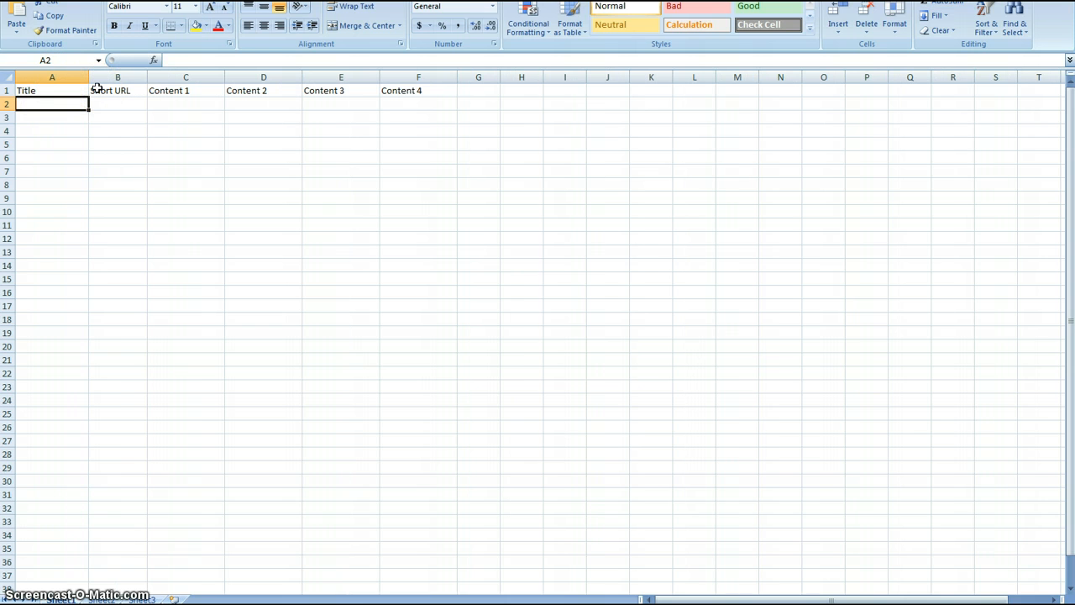
type("Brewer 1")
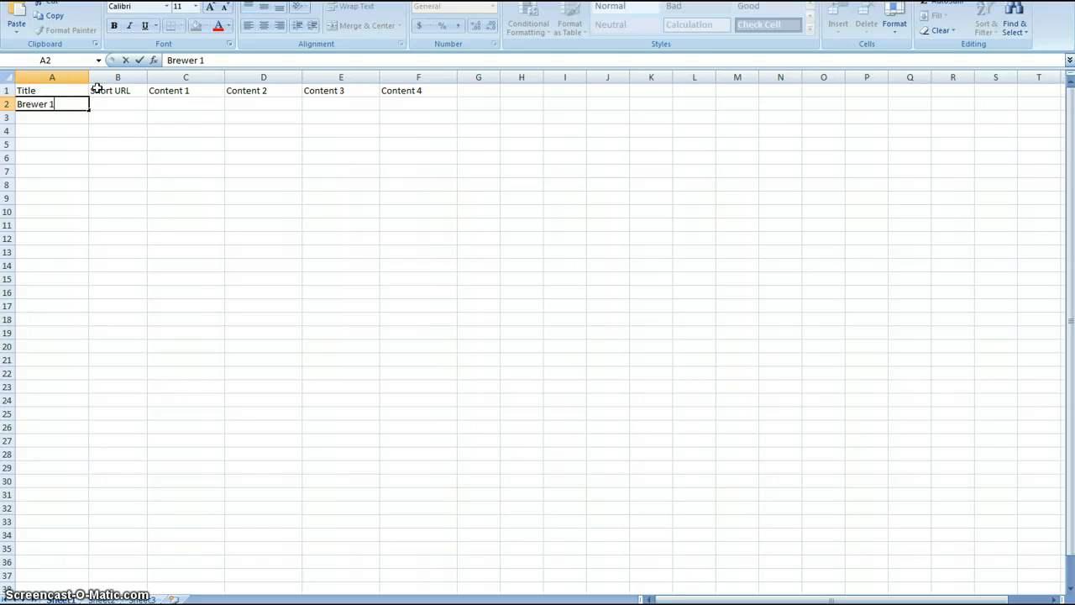
key("Return")
type("Brewr")
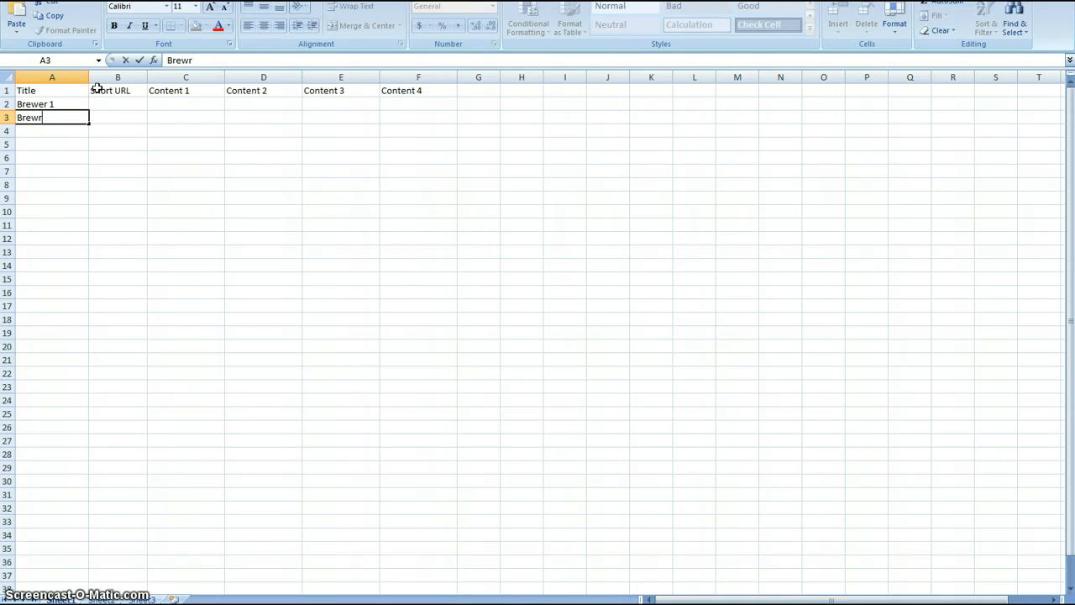
key("BackSpace")
type("er 2")
key("Return")
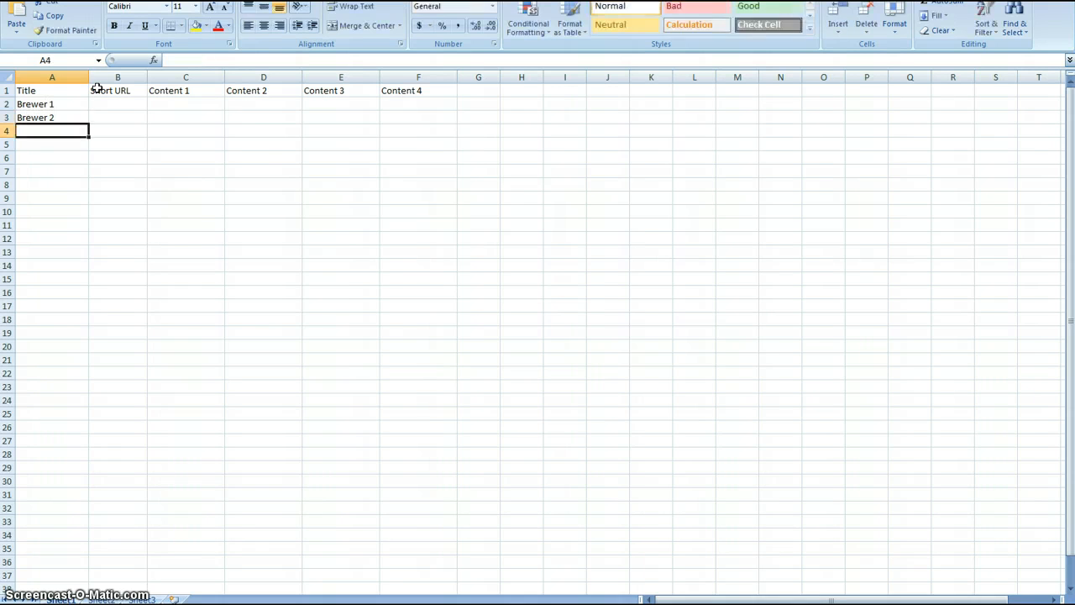
type("Berwer")
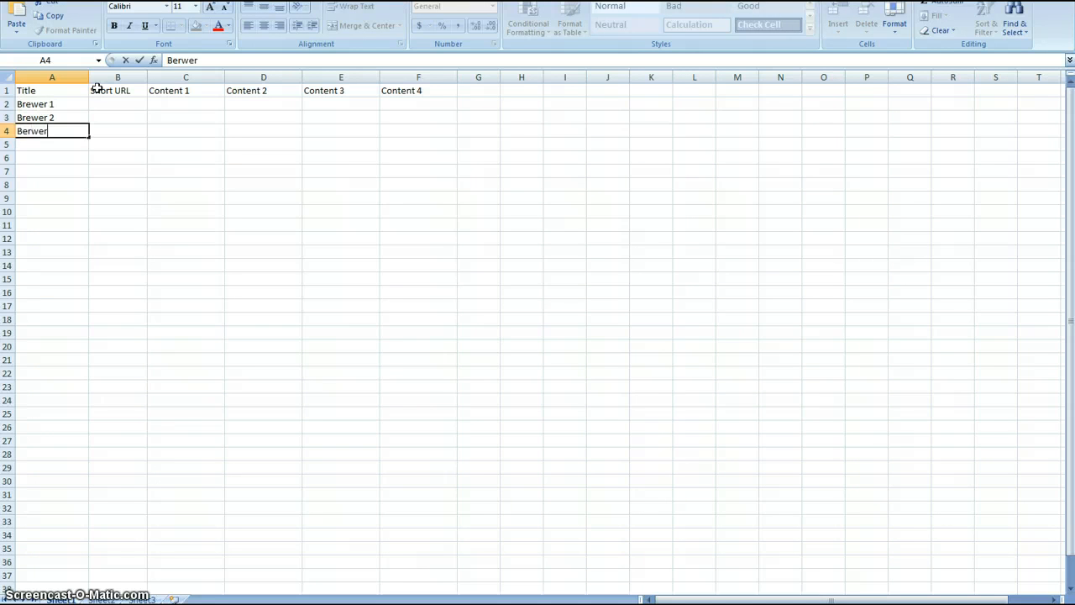
type(" 3")
left_click(105, 154)
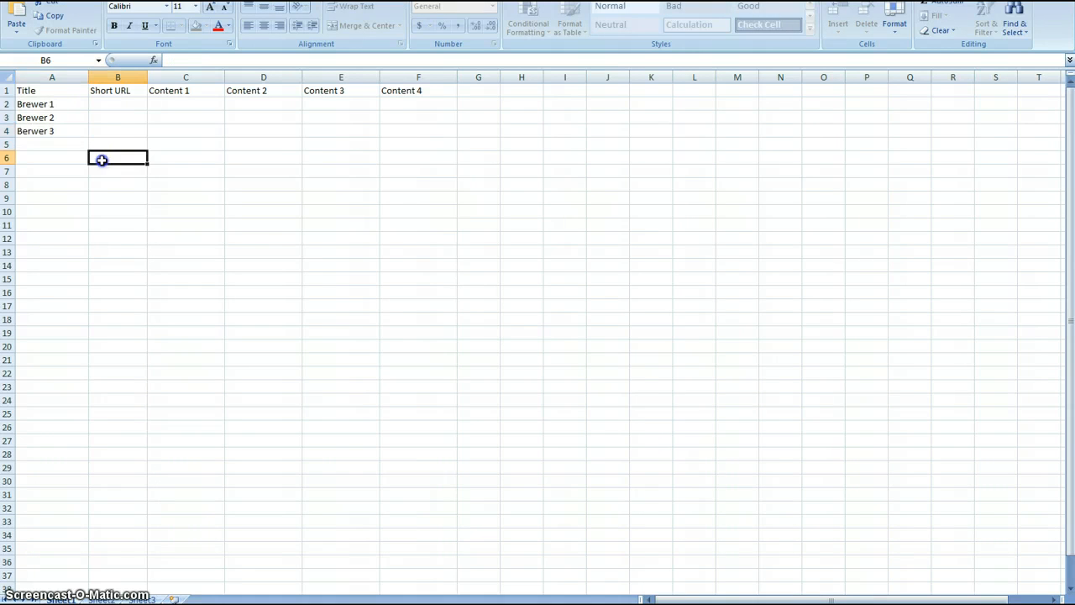
left_click_drag(46, 118, 78, 501)
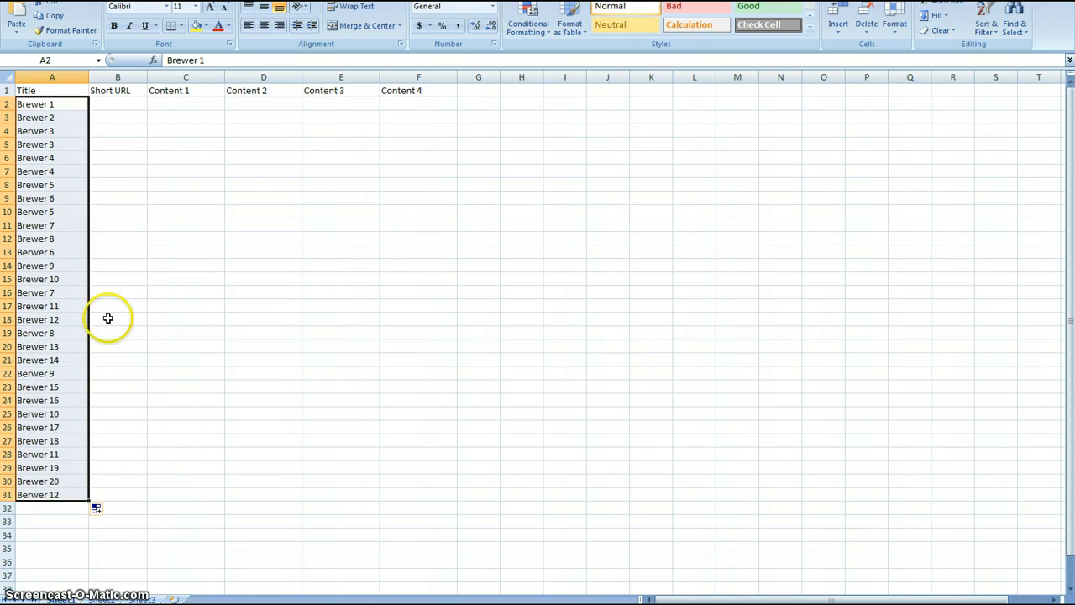
left_click(76, 493)
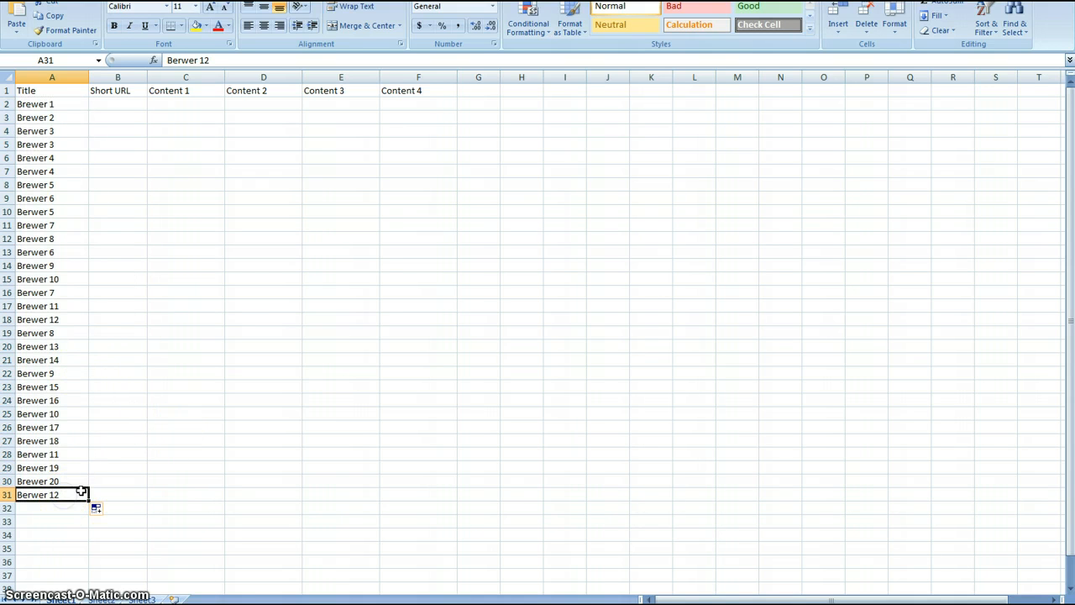
key("Delete")
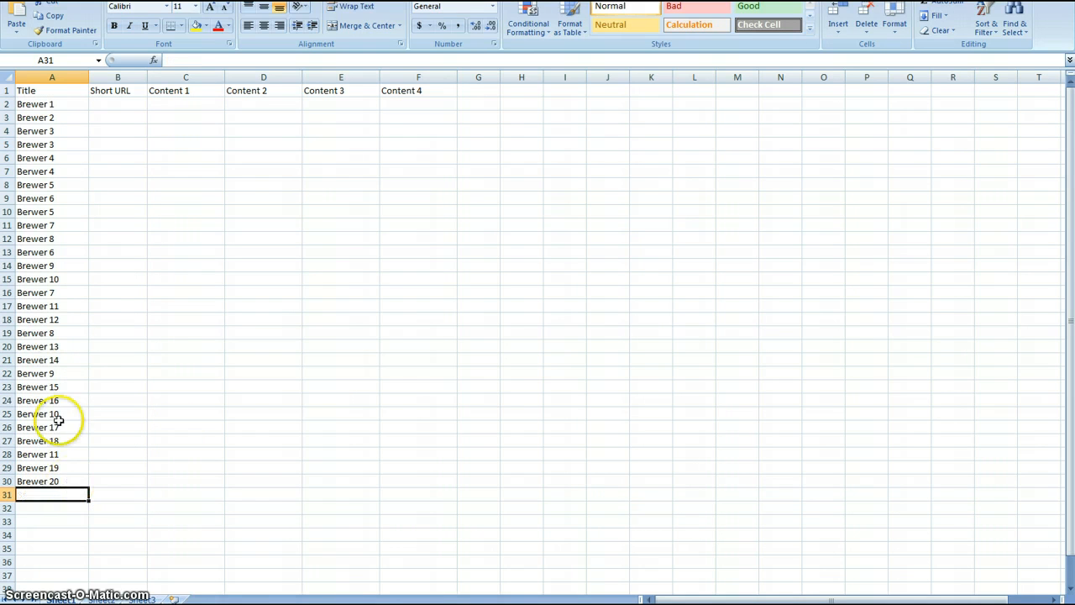
left_click_drag(70, 277, 74, 311)
left_click_drag(52, 144, 72, 482)
key("Delete")
Extend the brewer titles in A2:A4 as a fill series down to row 32.
left_click_drag(74, 102, 84, 132)
left_click_drag(81, 187, 78, 518)
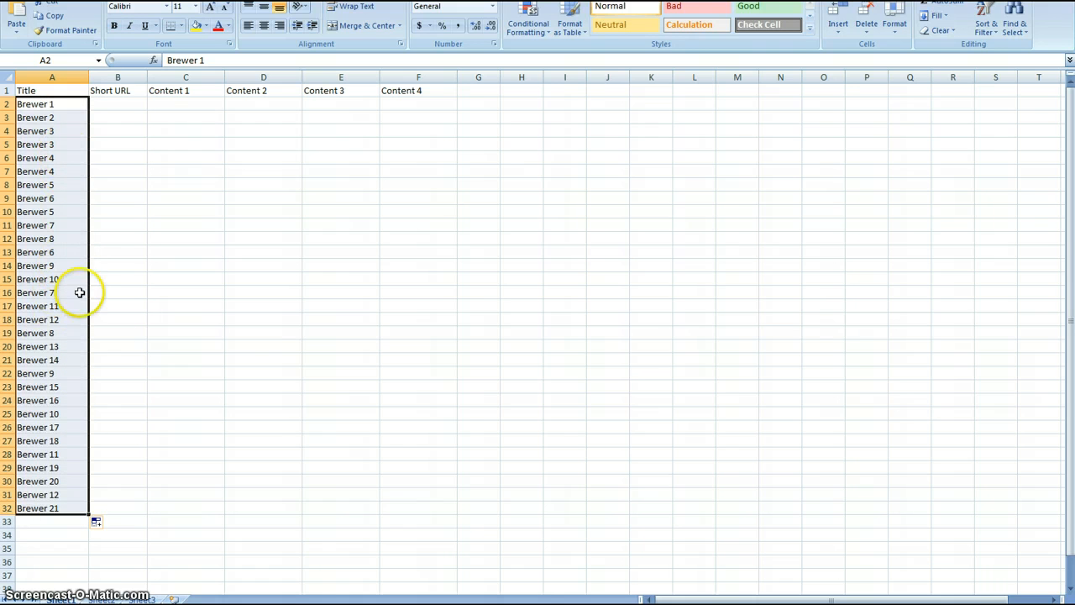
left_click(93, 400)
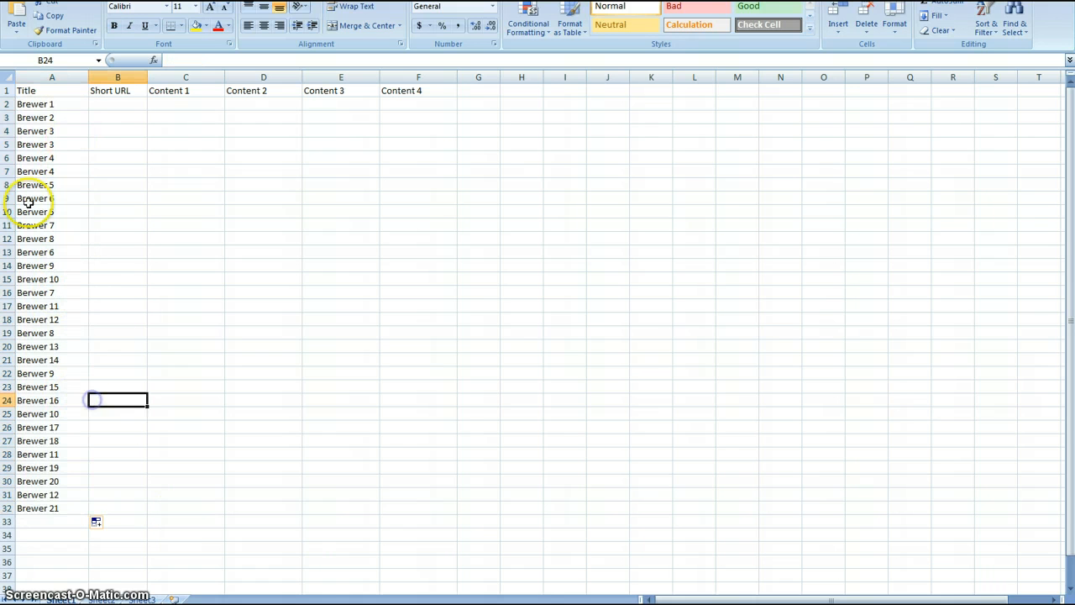
Fill the Short URL column with placeholder text: asdf, fasd, asdgasd, sdf, sdfas and gasdg in B2 to B7, and gasdg in B9.
left_click(120, 104)
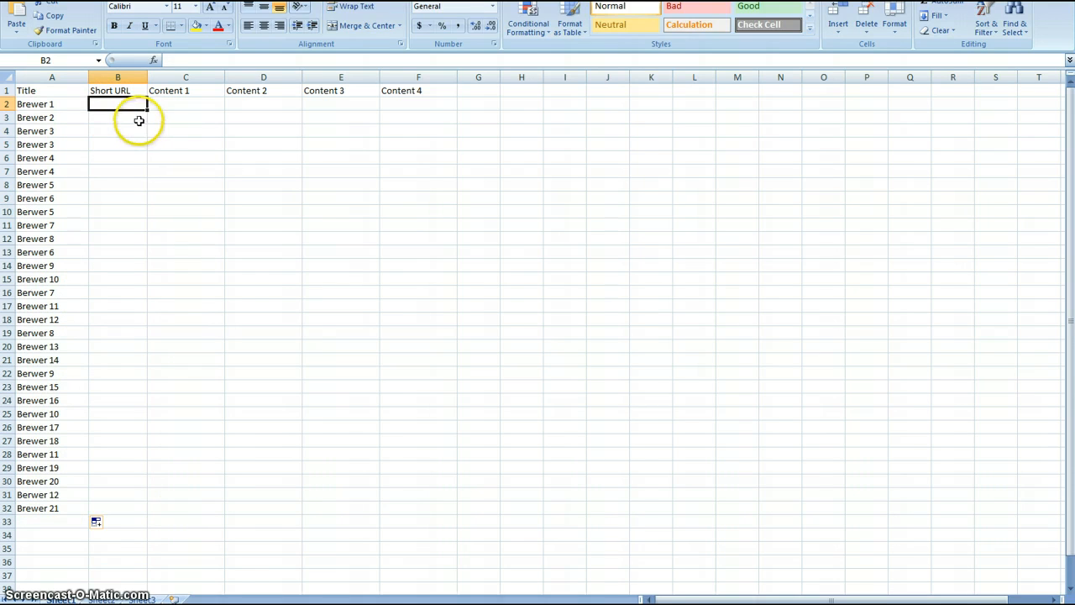
type("asdf")
left_click(125, 127)
type("asdgasd")
left_click(132, 116)
type("fasd")
left_click(137, 171)
type("gasdg")
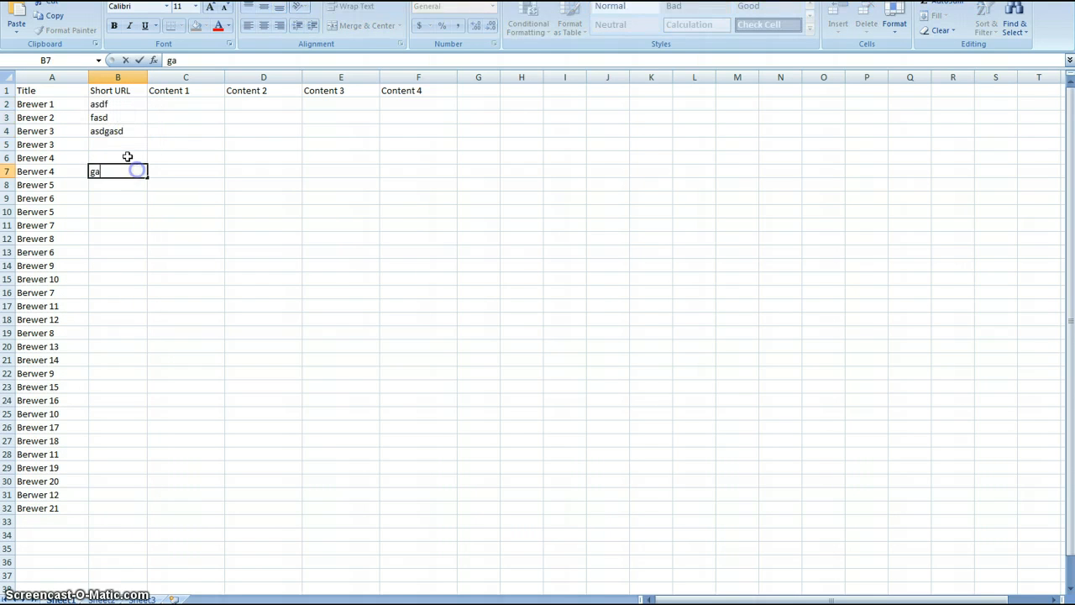
left_click(121, 146)
type("sdf")
left_click(127, 159)
type("asdg")
left_click(127, 184)
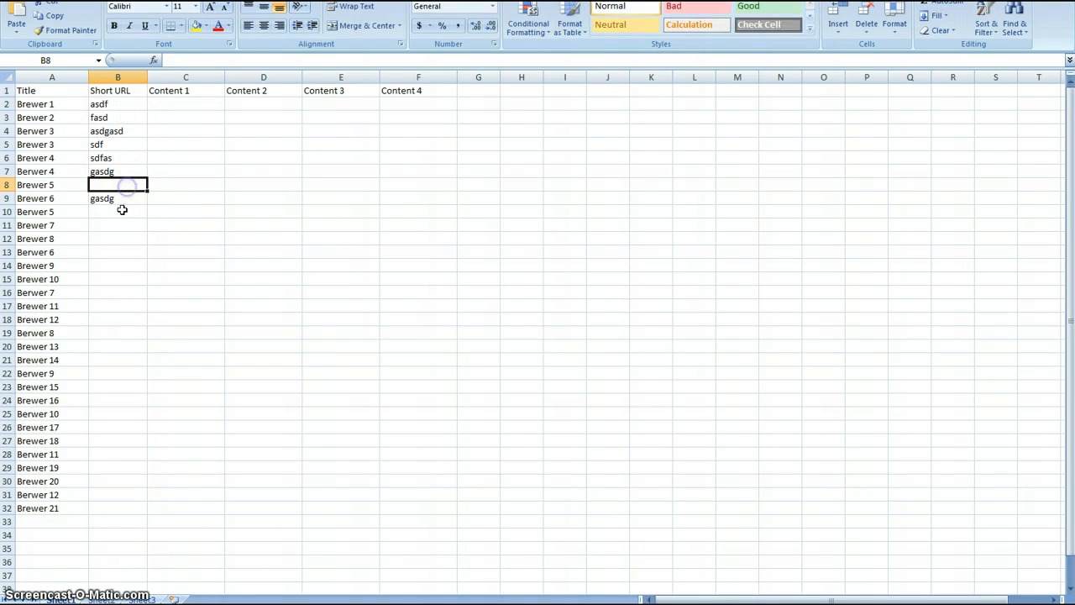
Enter the short URLs corona in B10, bud in B11 and sam adams in B12.
left_click(122, 210)
type("corno")
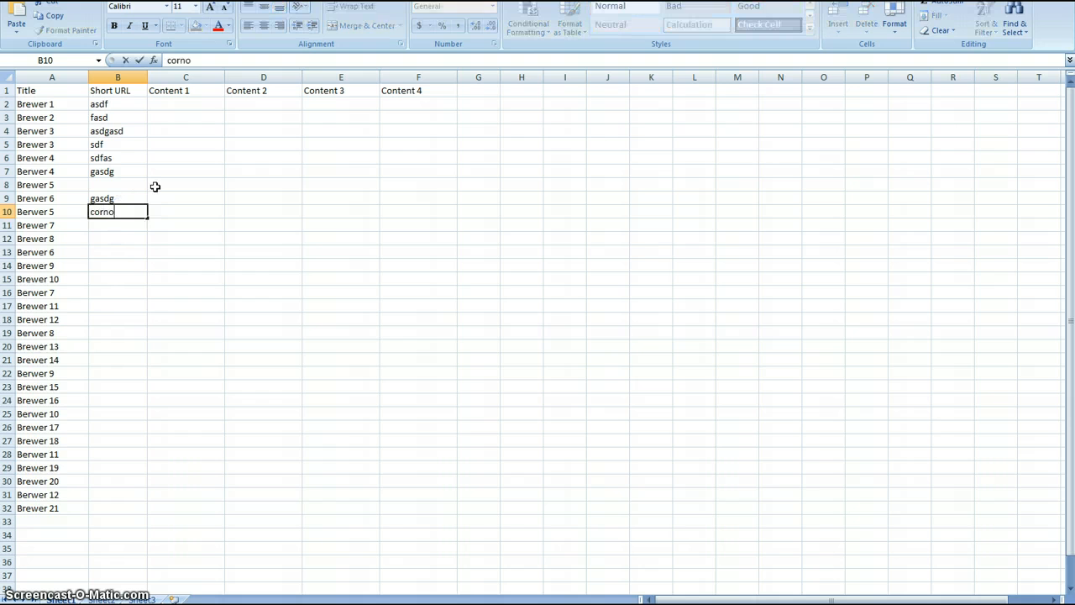
key("BackSpace")
key("BackSpace")
type("ona")
key("Return")
type("bu")
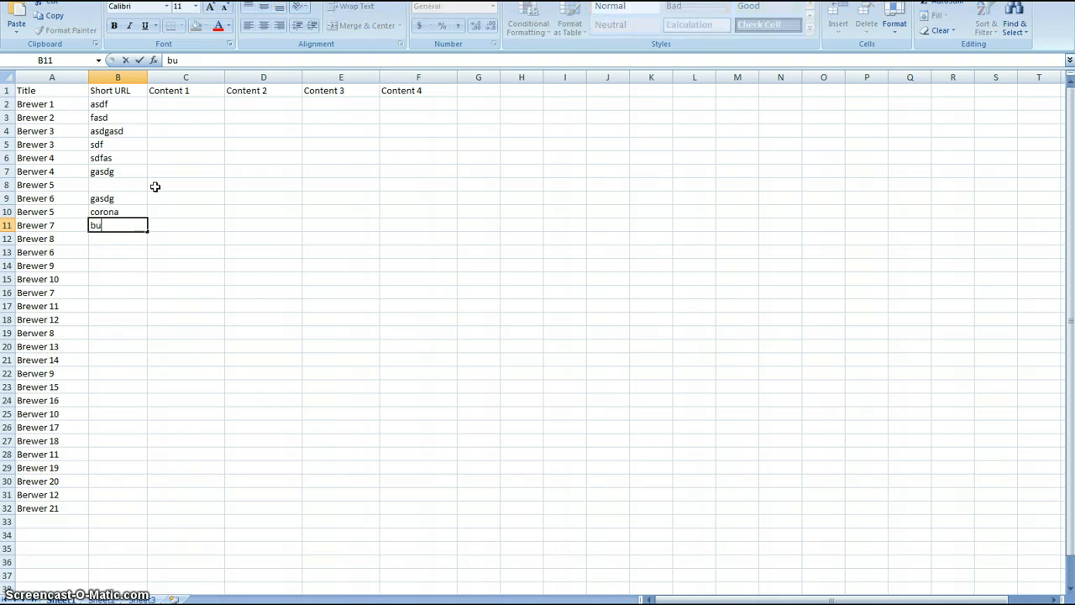
type("sam adams")
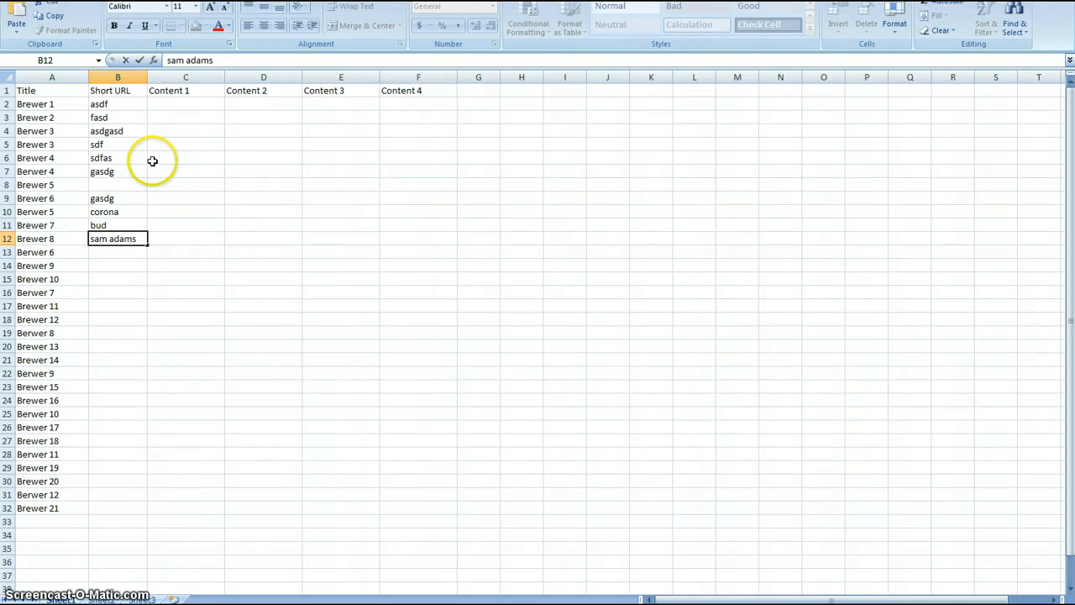
left_click(195, 123)
left_click(193, 168)
left_click(194, 215)
left_click(196, 248)
left_click(195, 163)
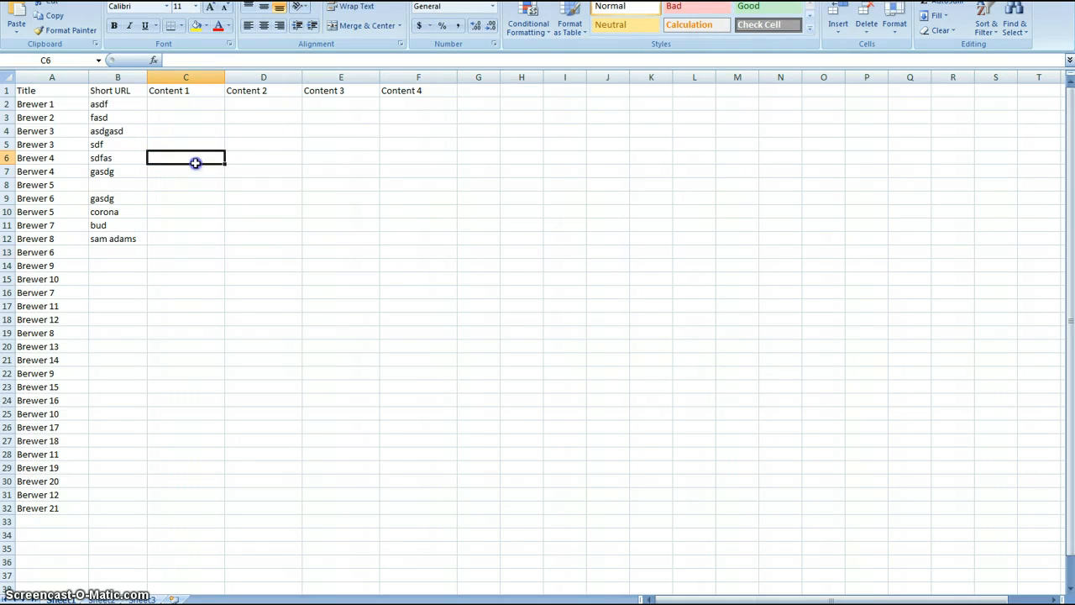
Switch to the web browser and open the GoMobile Innovations sign-in page.
key("alt+Tab")
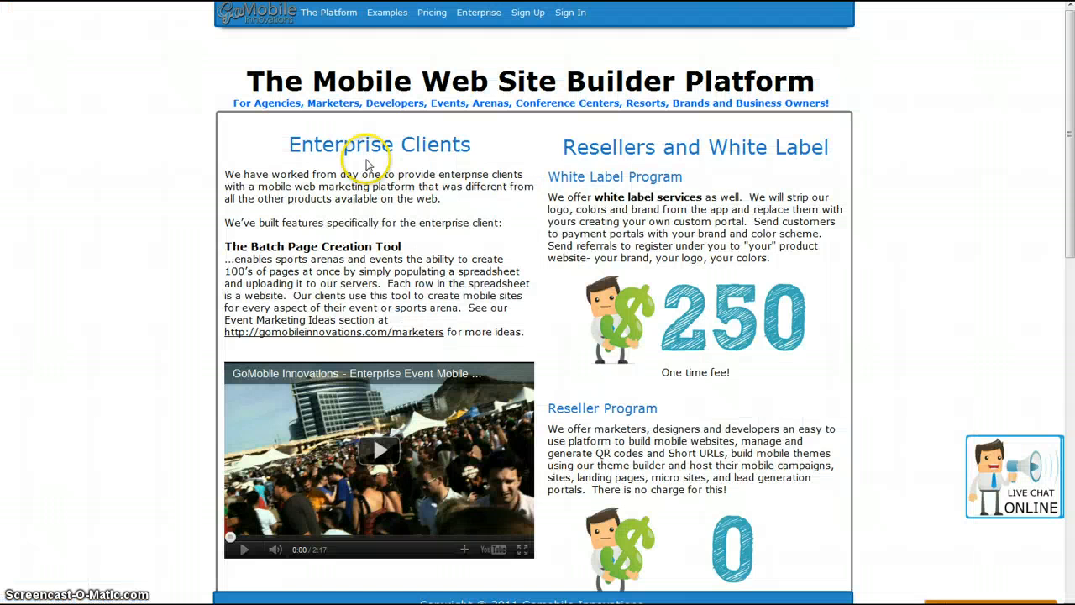
left_click(563, 15)
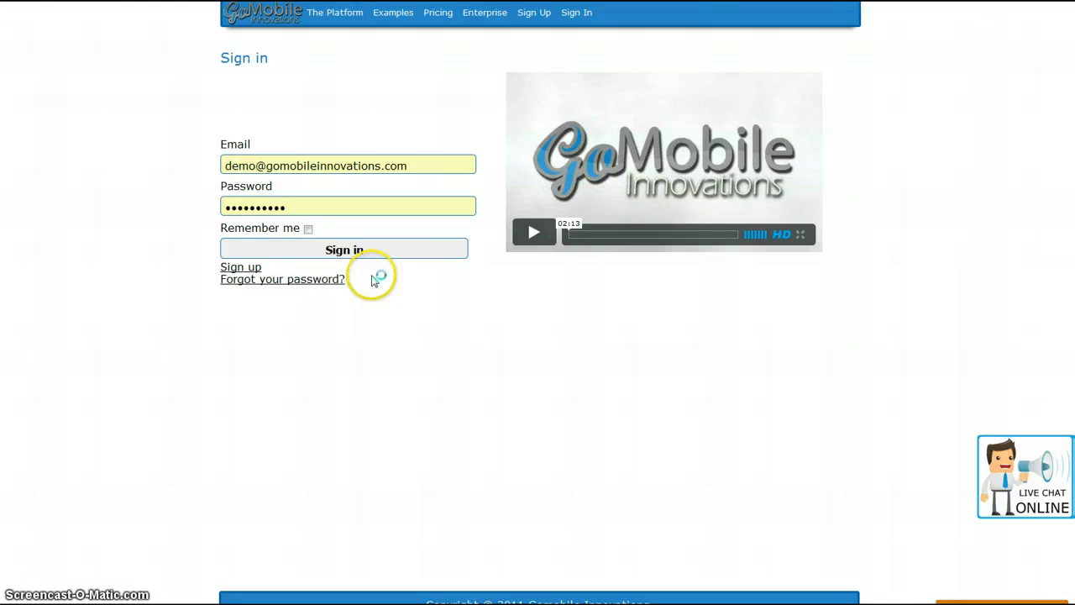
Open the GoMobile Innovations page for editing from the pages list and look over its active containers.
scroll(152, 412, "down", 1)
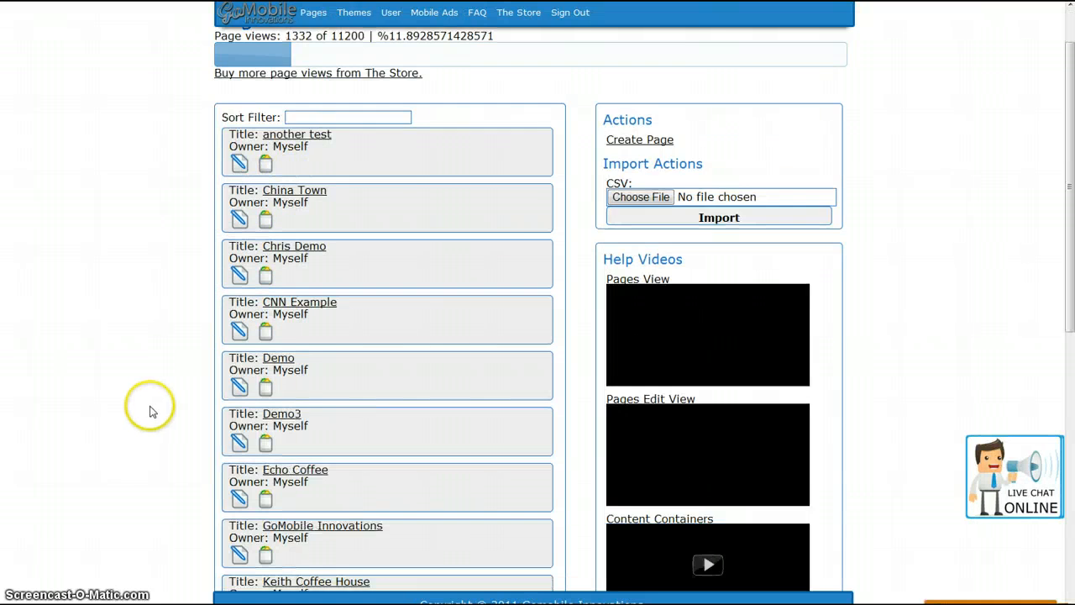
scroll(154, 410, "down", 2)
left_click(238, 351)
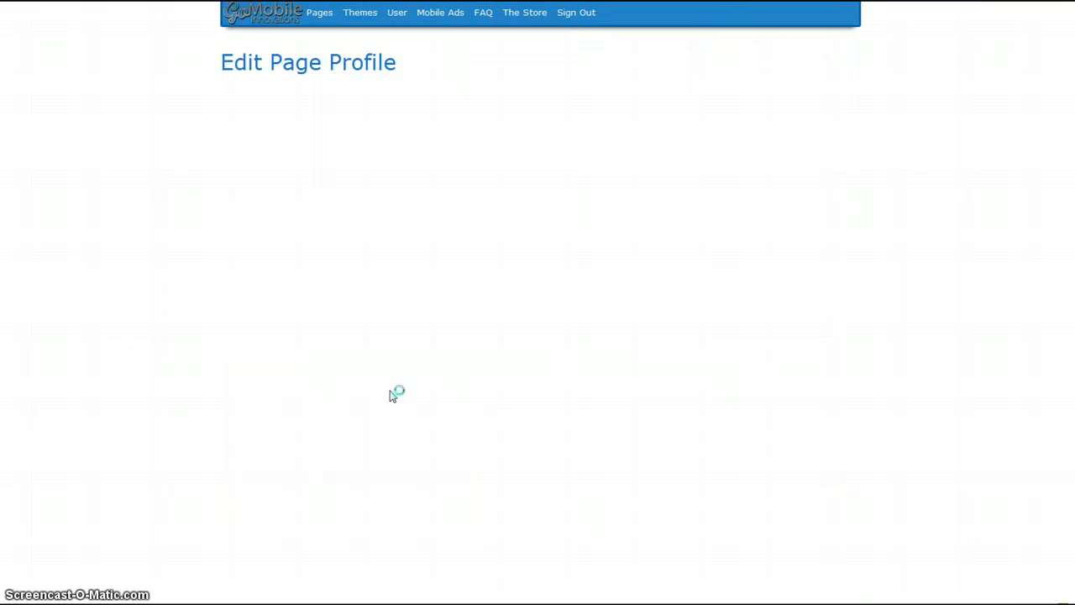
scroll(860, 328, "down", 2)
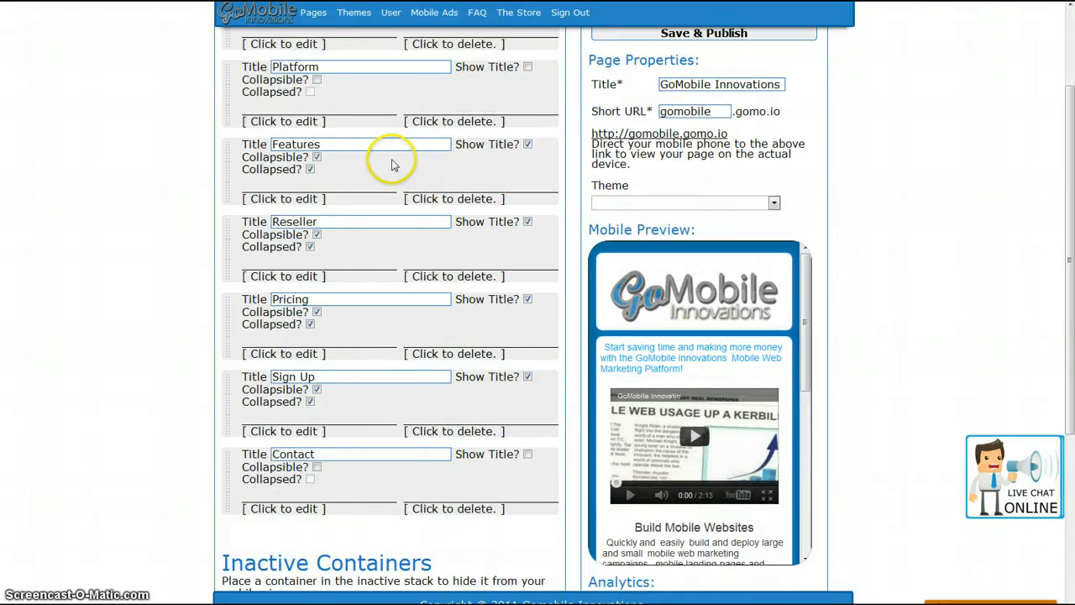
scroll(240, 101, "up", 2)
left_click_drag(233, 149, 229, 126)
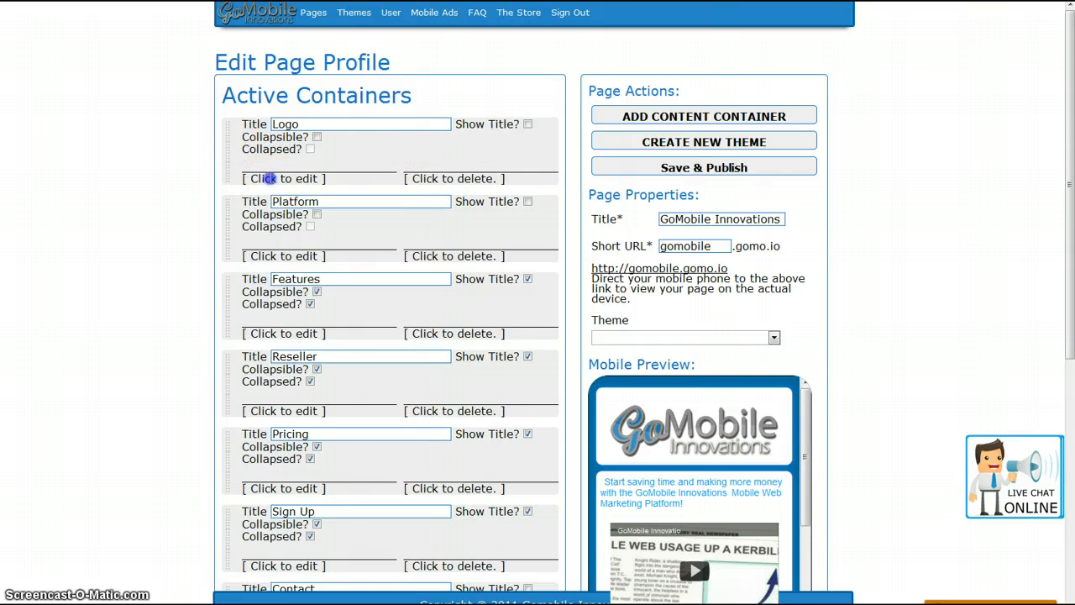
Open the Logo container's content for editing and show its HTML source code.
left_click(271, 178)
left_click_drag(650, 249, 431, 237)
left_click(647, 233)
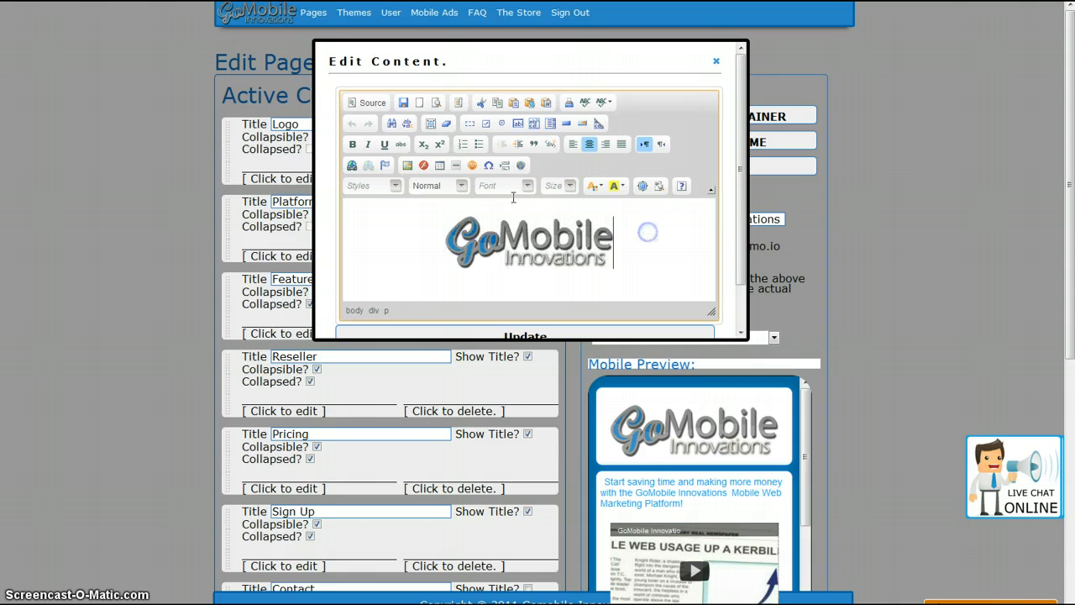
left_click(370, 103)
left_click_drag(711, 220, 734, 339)
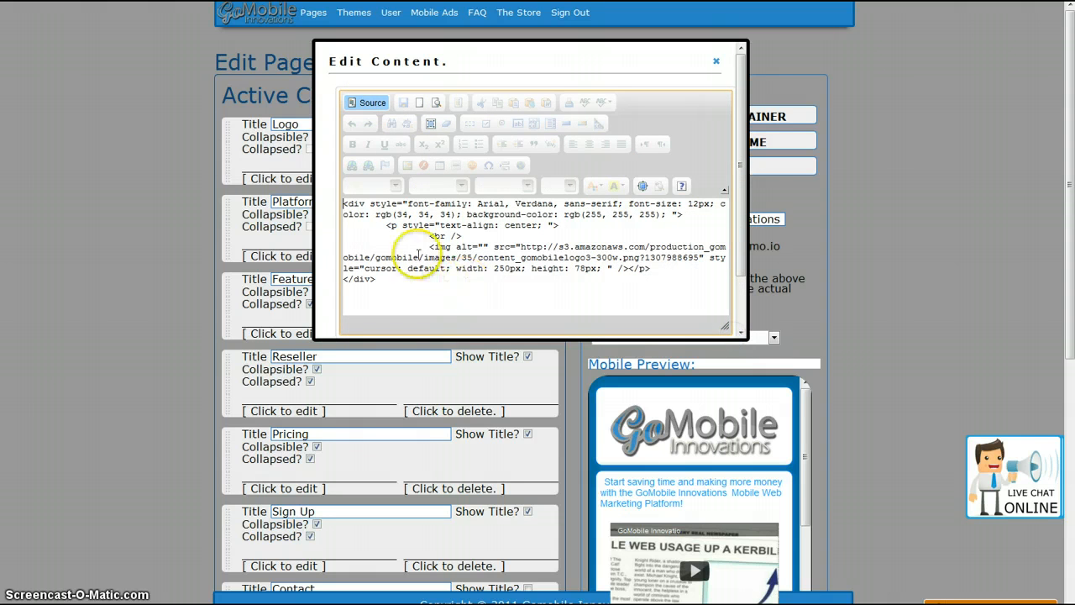
left_click(371, 104)
left_click(371, 104)
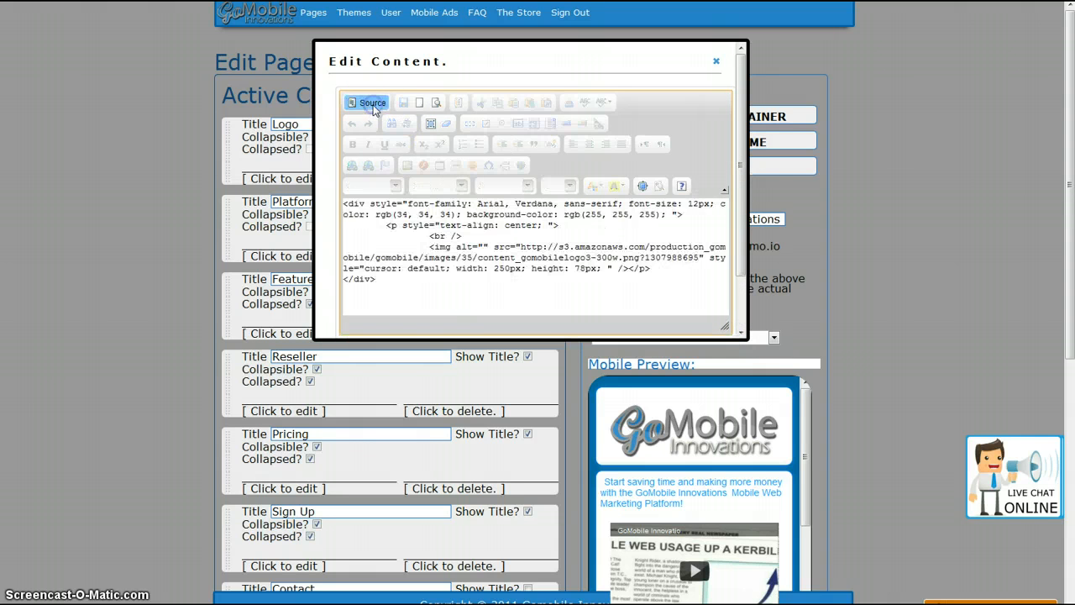
left_click_drag(504, 294, 334, 204)
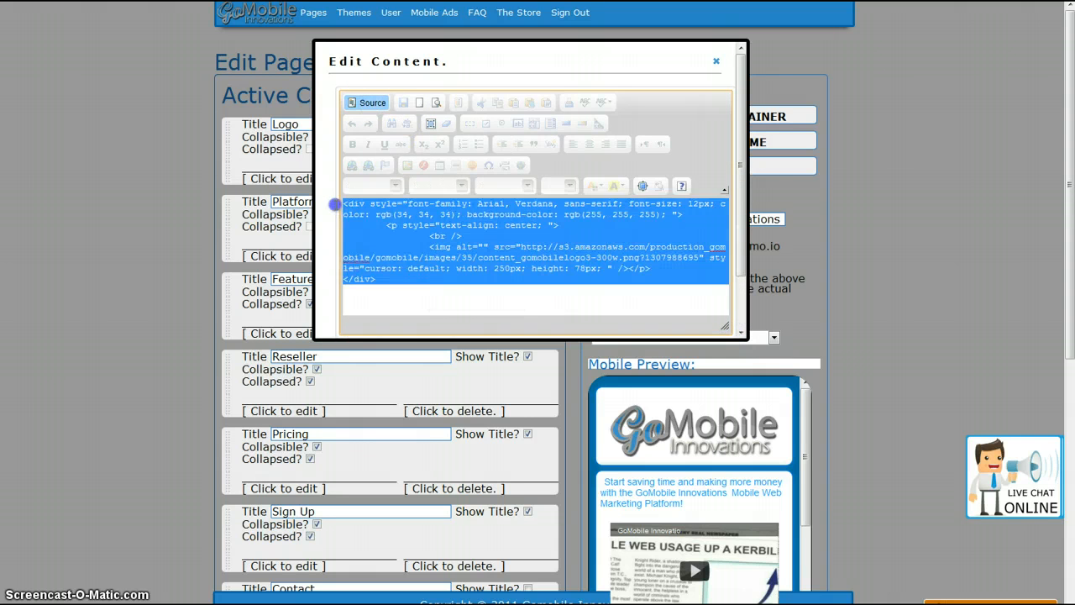
left_click(439, 293)
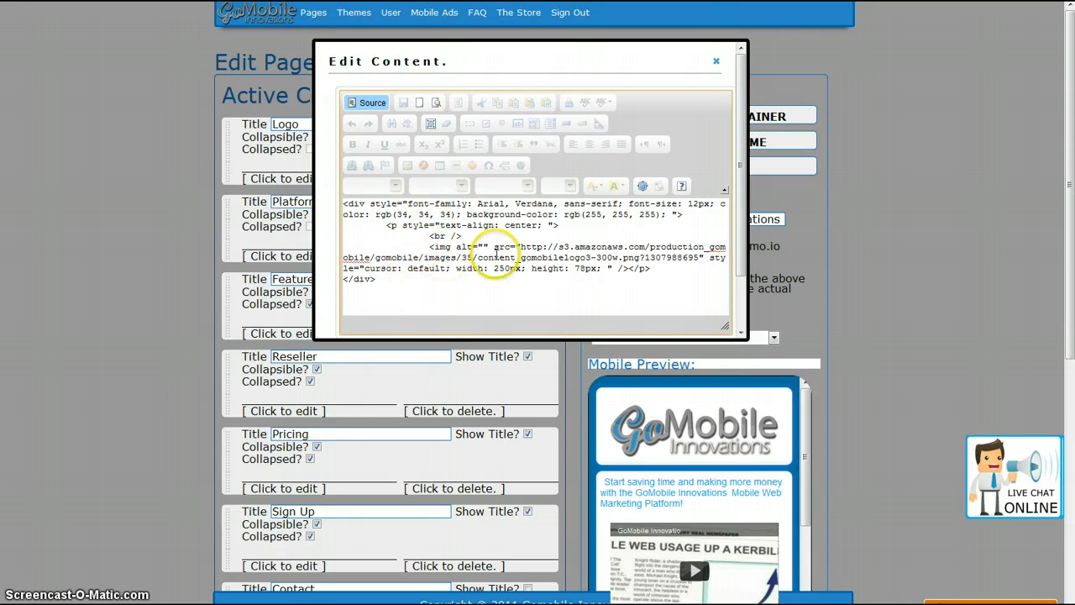
Switch to the Excel spreadsheet, widen the Content 1 column to about double and enter 1% ABV in C2.
key("alt+Tab")
left_click(185, 77)
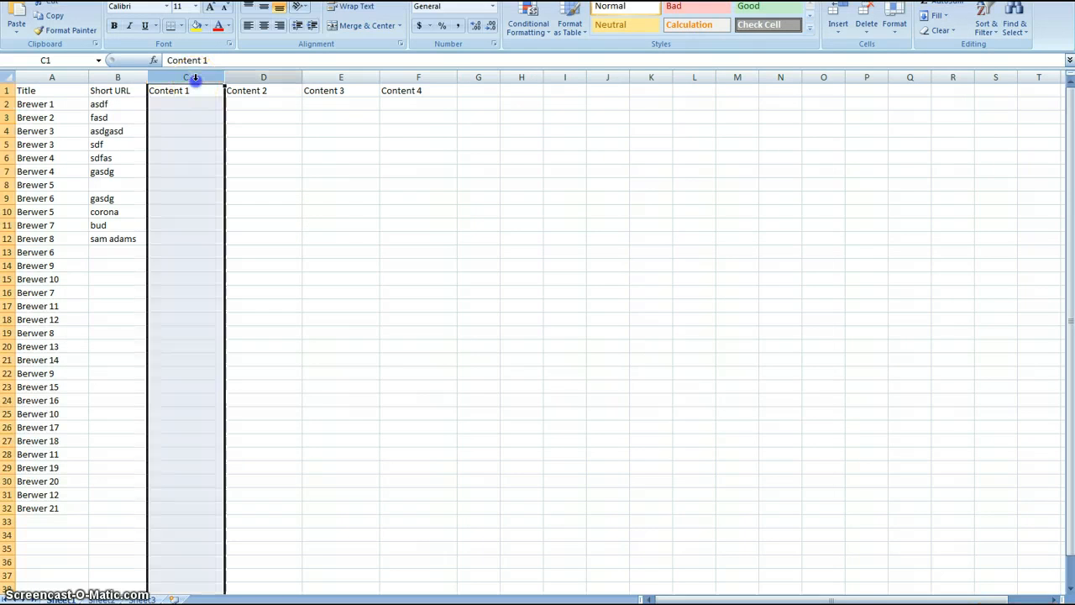
left_click(329, 79)
left_click(186, 116)
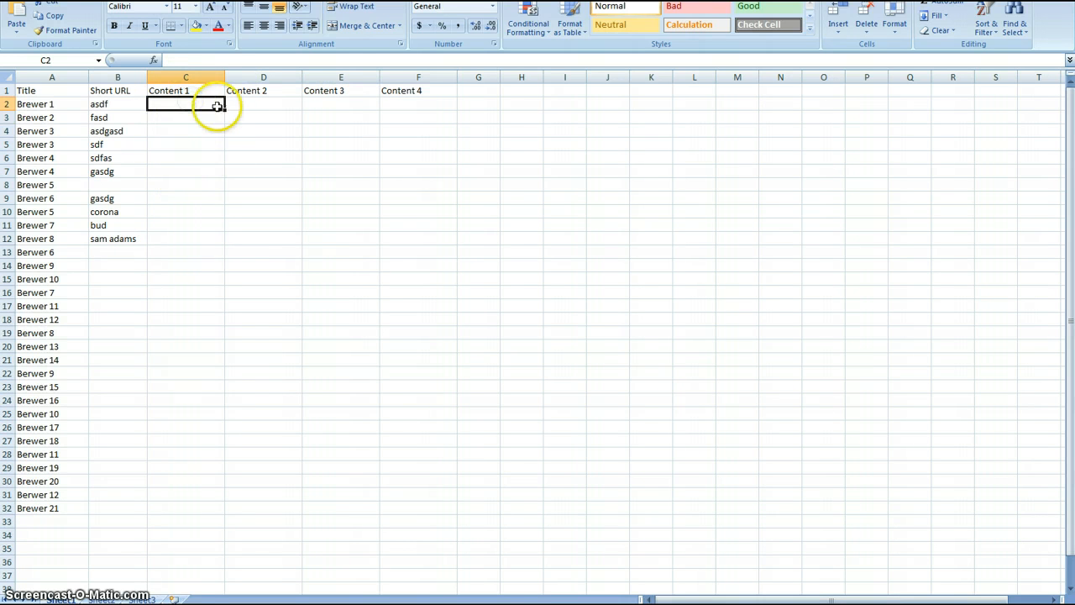
left_click_drag(225, 77, 304, 77)
key("alt+Tab")
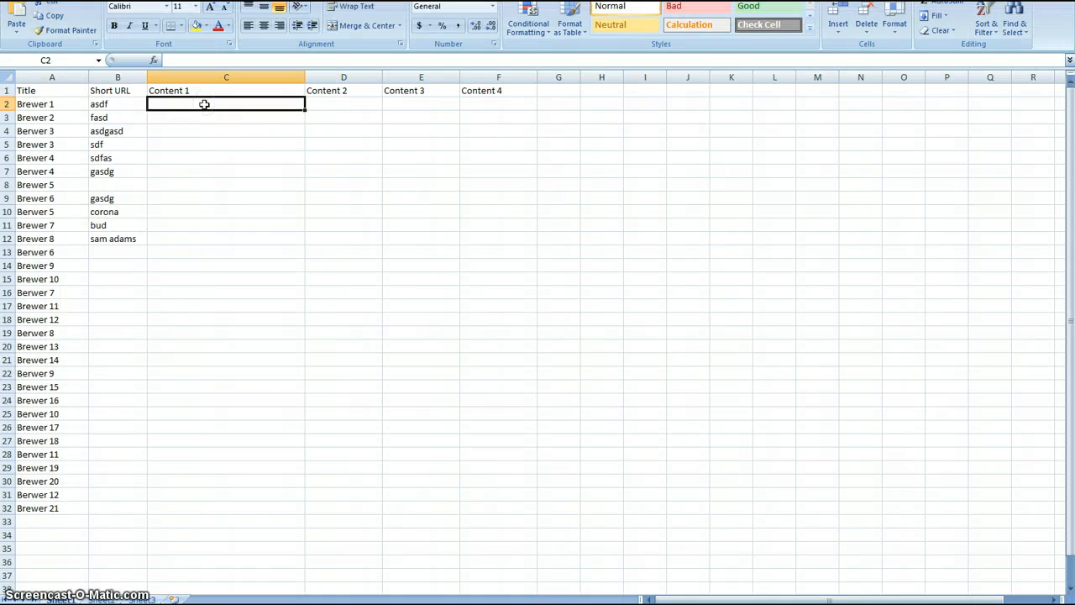
type("1")
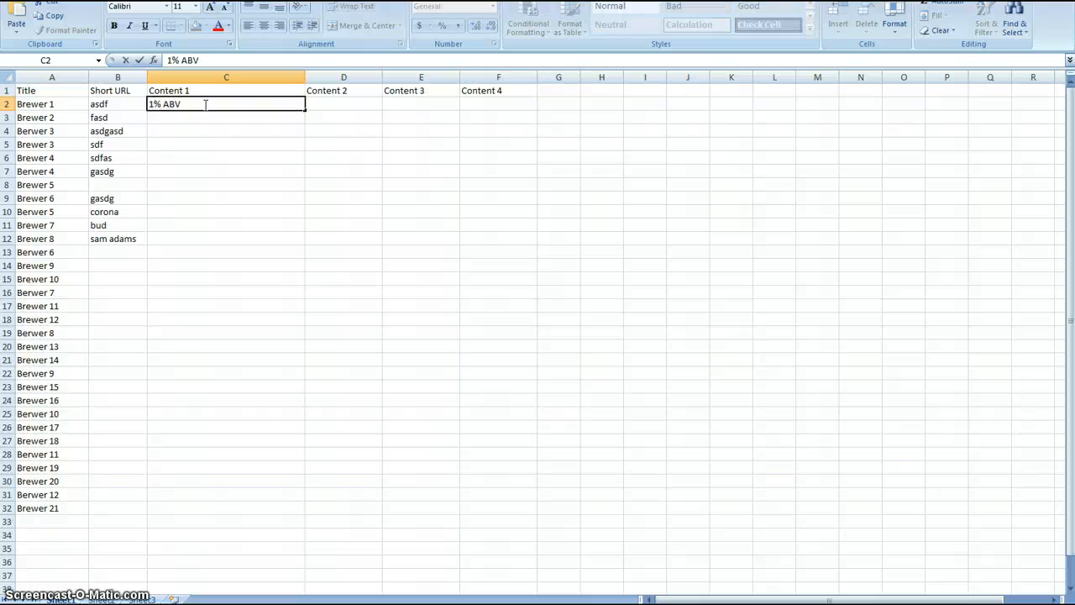
left_click(222, 118)
Copy the logo's img code with its closing p tag from the browser's source view and paste it into C3 in Excel.
key("alt+Tab")
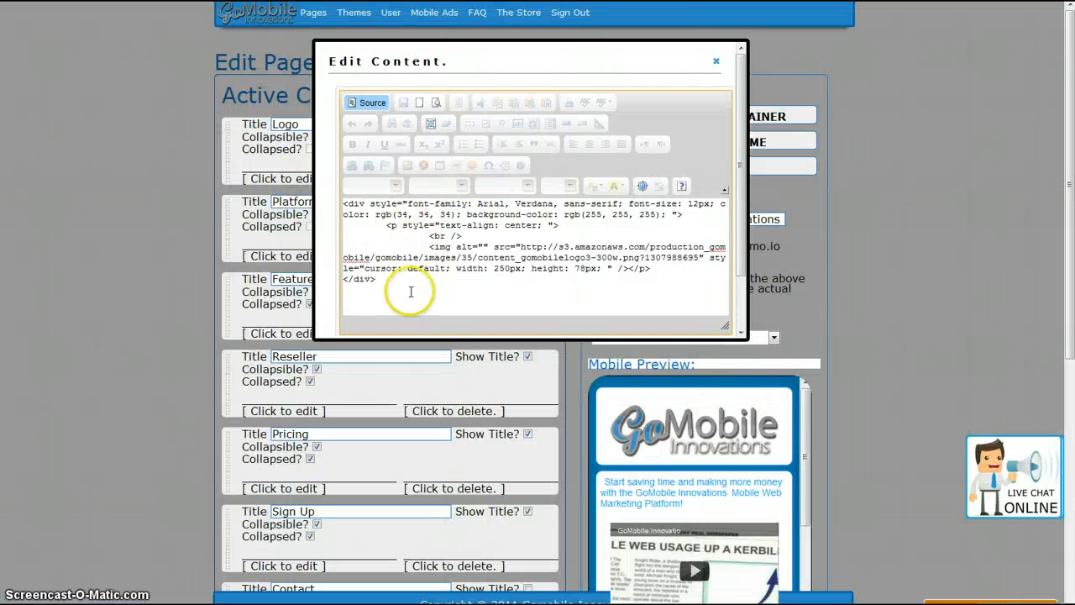
left_click_drag(410, 291, 417, 248)
left_click_drag(650, 269, 423, 248)
key("ctrl+c")
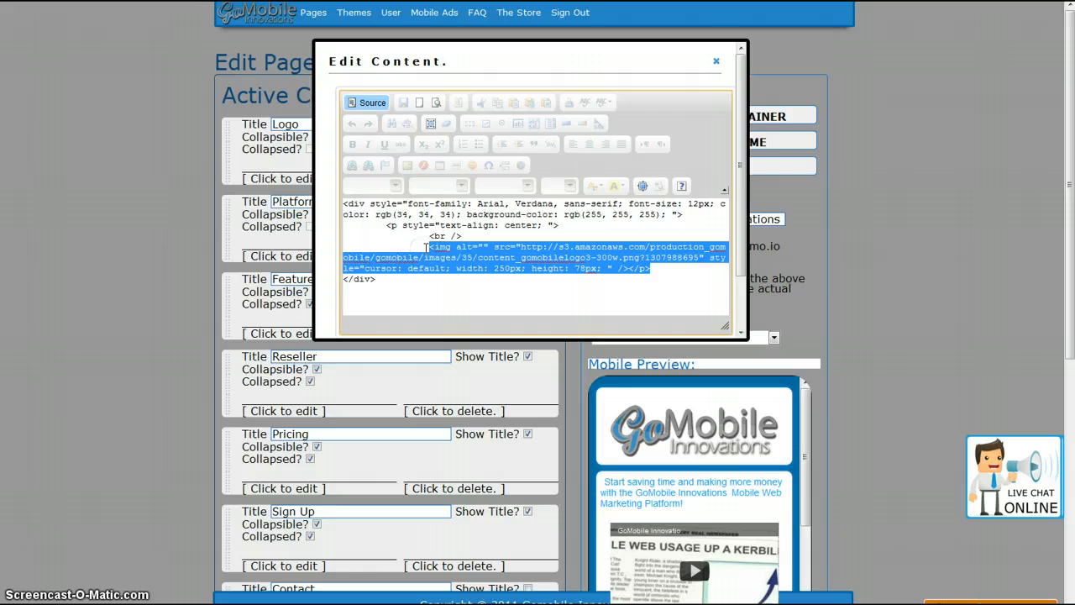
type("c")
key("ctrl+z")
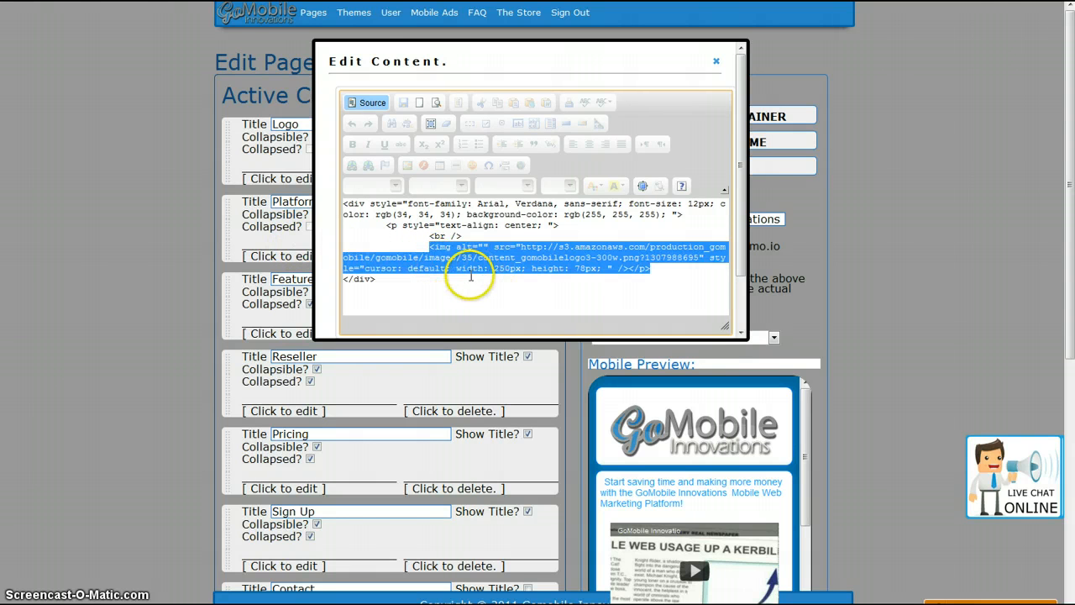
key("alt+Tab")
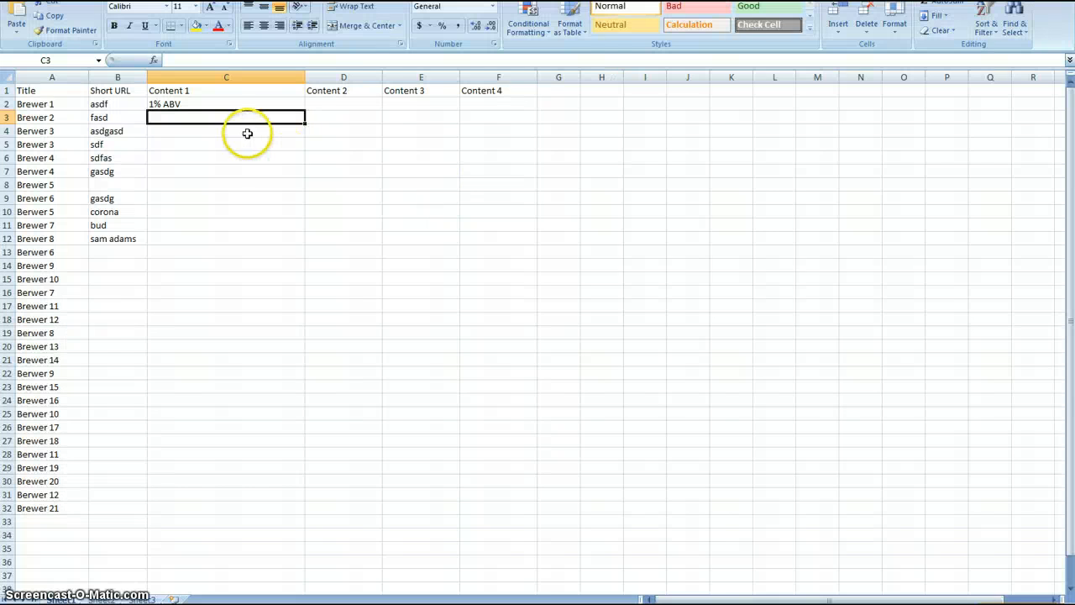
key("ctrl+v")
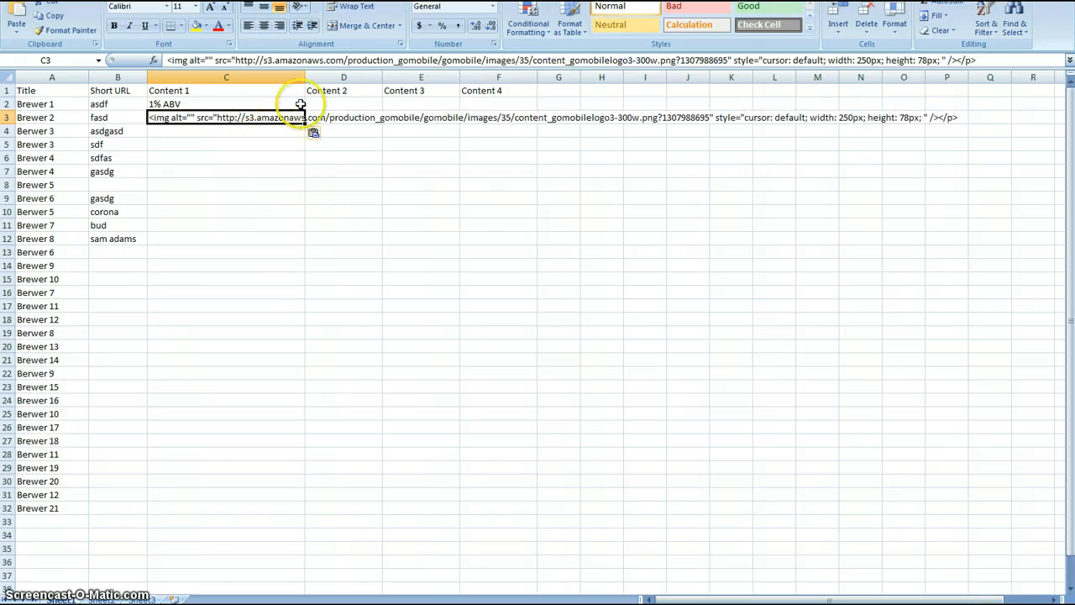
Wrap the text of the pasted HTML code in C3.
left_click(265, 119)
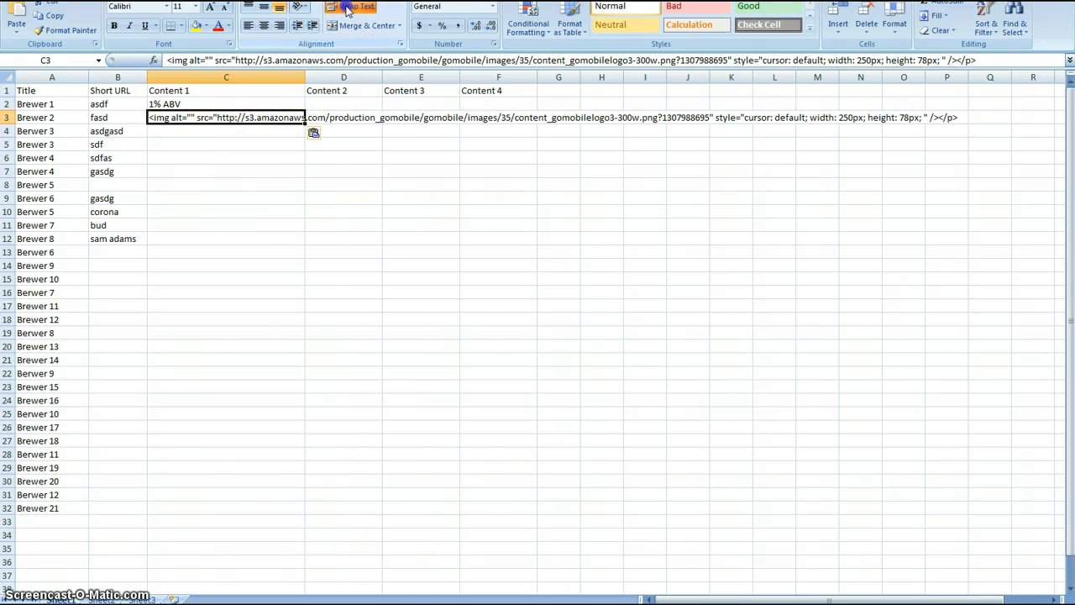
left_click(347, 8)
left_click(213, 256)
left_click(227, 148)
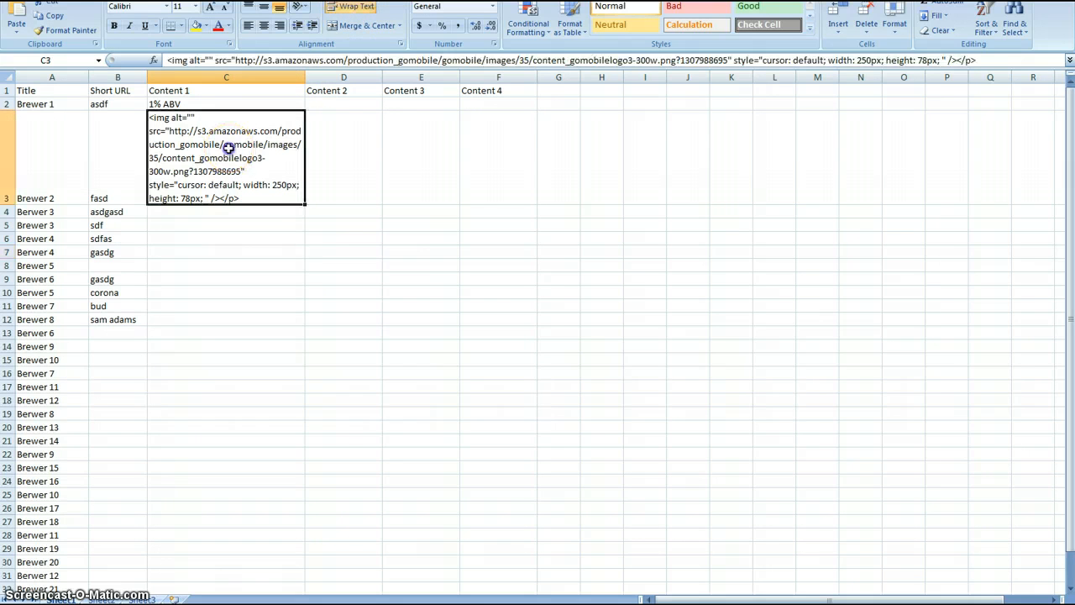
Fill the HTML code in C3 down the Content 1 column to row 31.
scroll(257, 293, "down", 2)
scroll(252, 252, "up", 2)
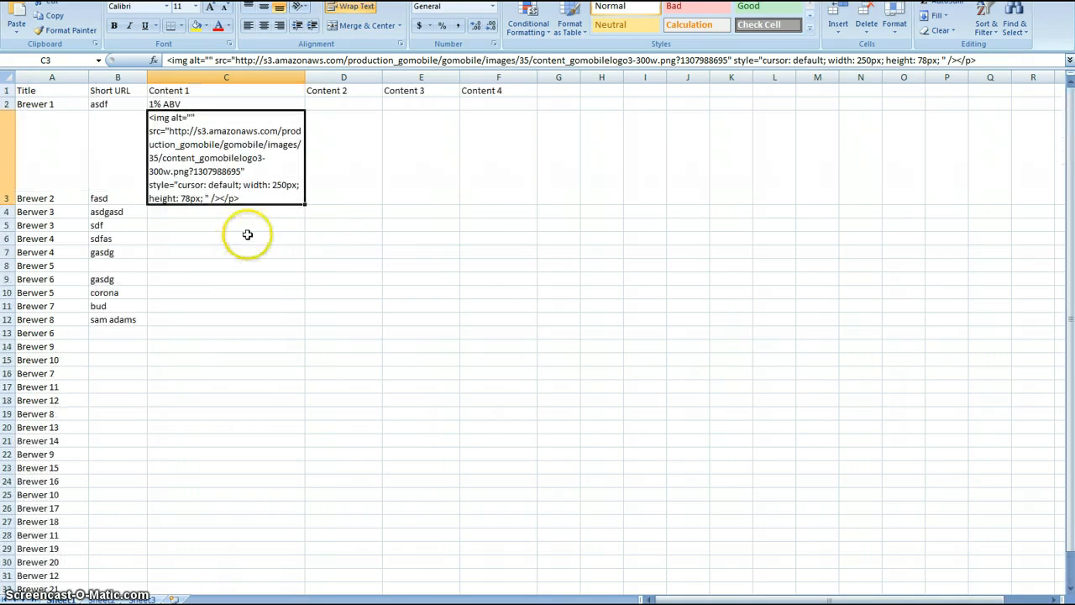
scroll(232, 323, "down", 1)
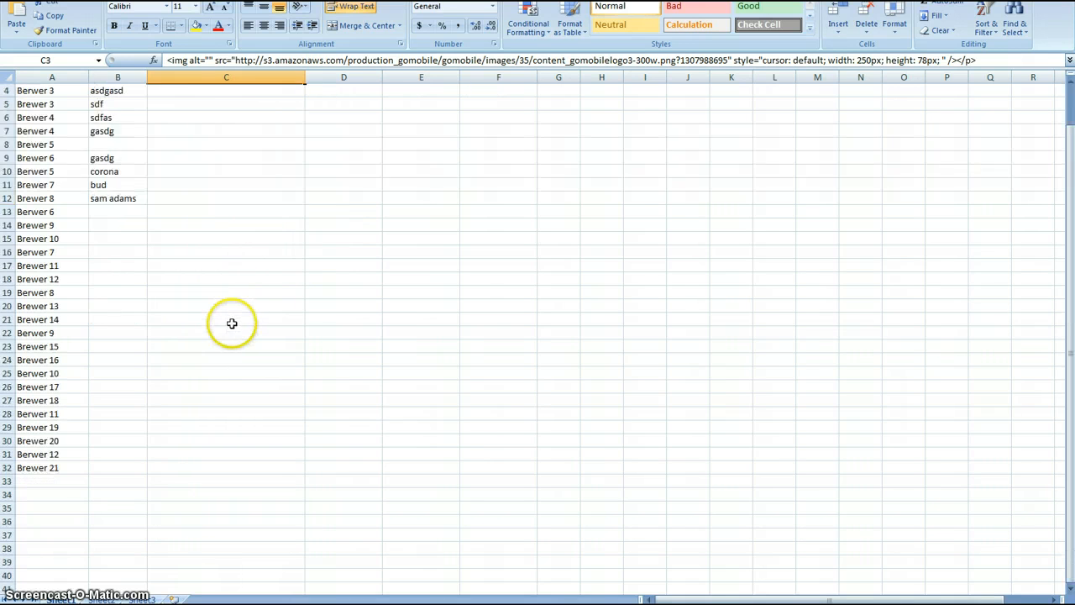
scroll(232, 323, "up", 1)
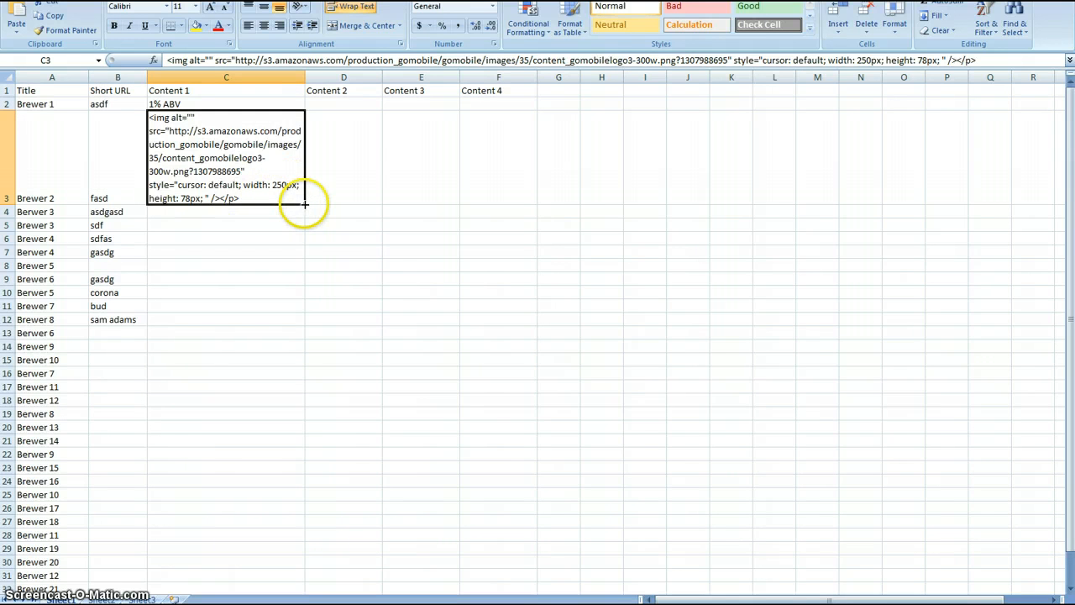
scroll(356, 266, "down", 1)
scroll(312, 241, "up", 1)
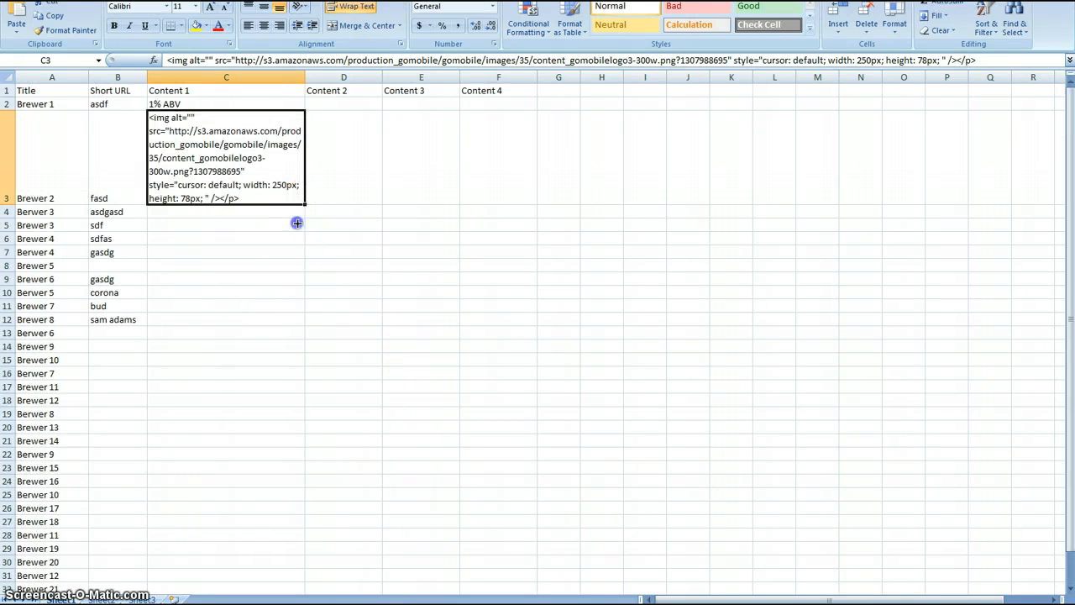
left_click_drag(297, 222, 283, 575)
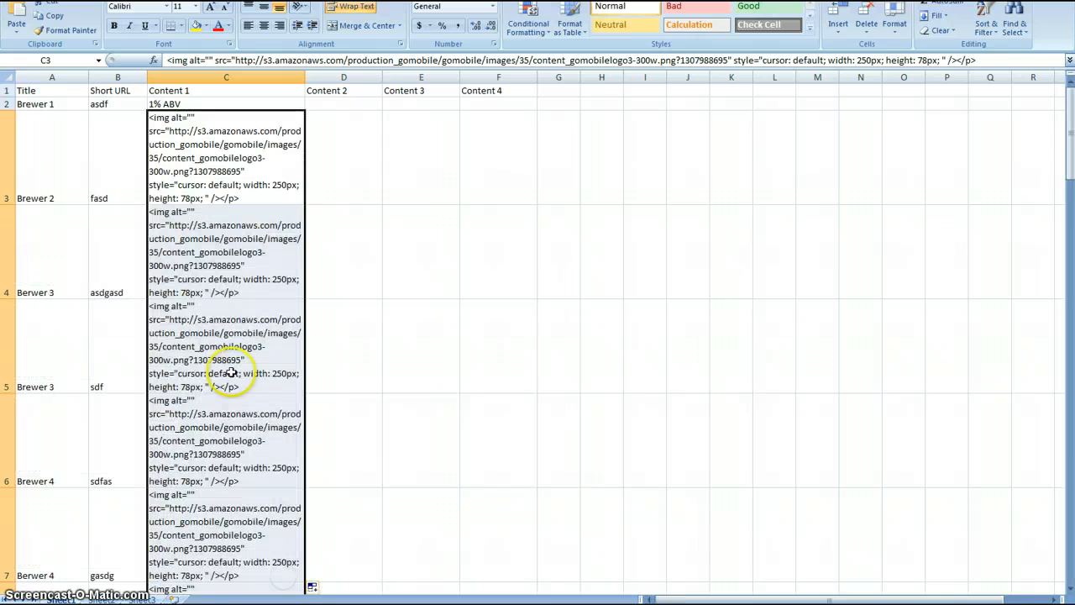
scroll(231, 372, "down", 10)
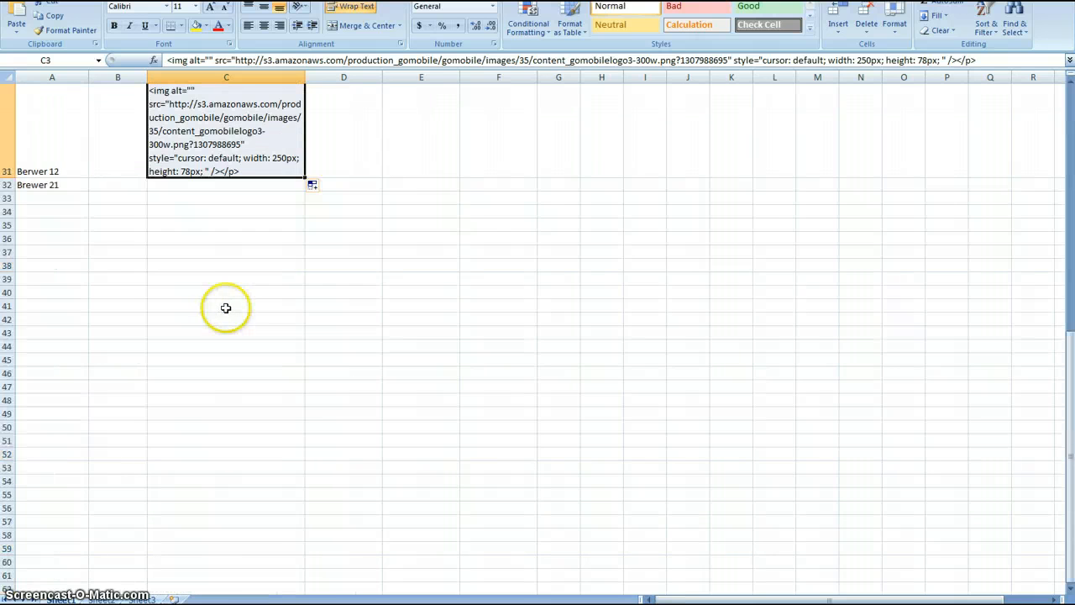
scroll(226, 309, "up", 10)
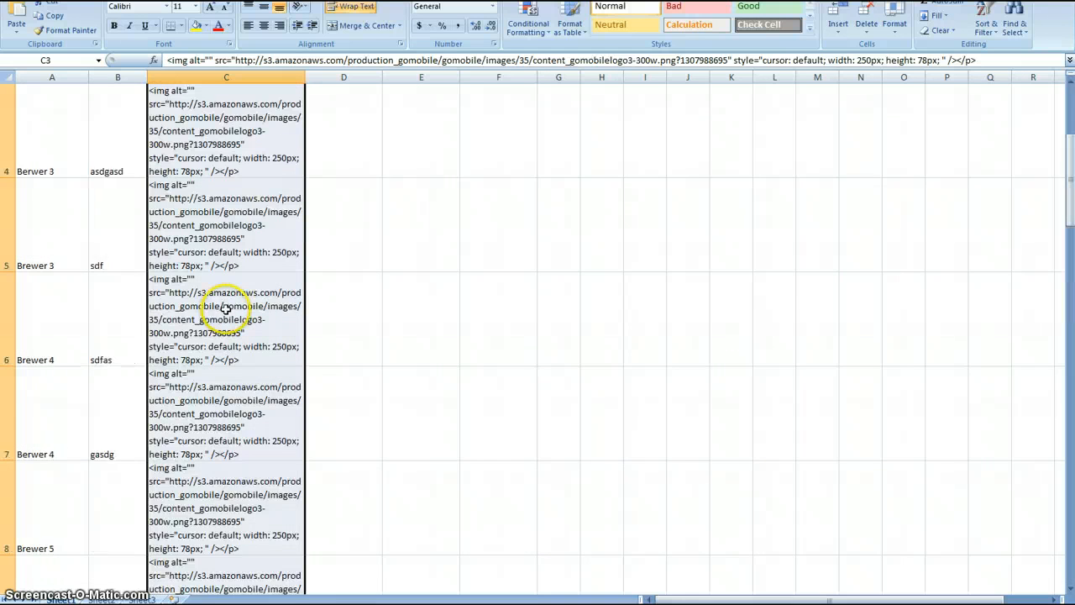
scroll(226, 308, "up", 2)
left_click(338, 122)
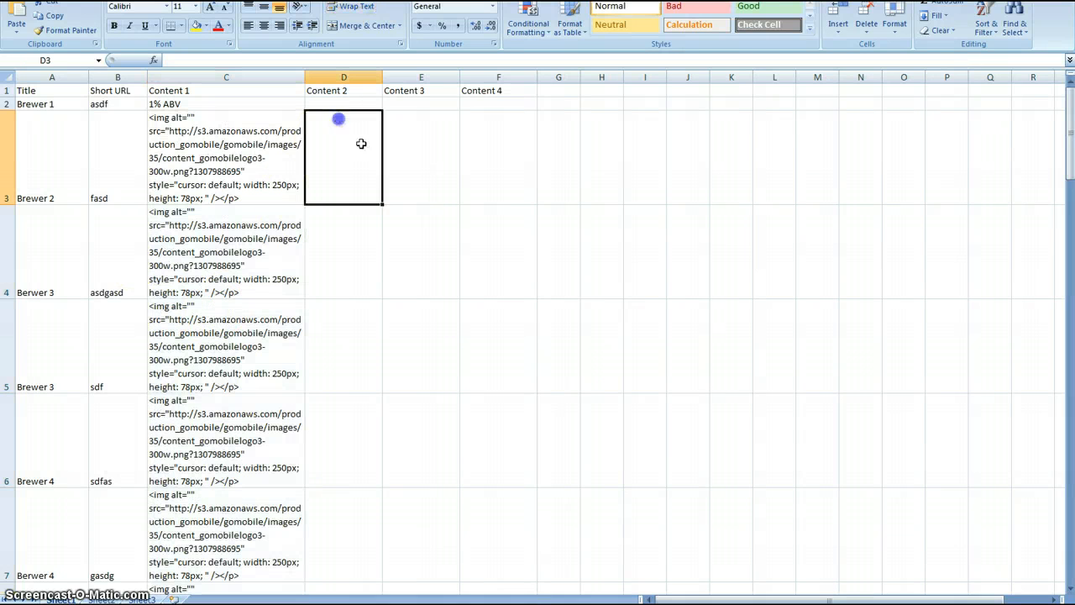
left_click(230, 143)
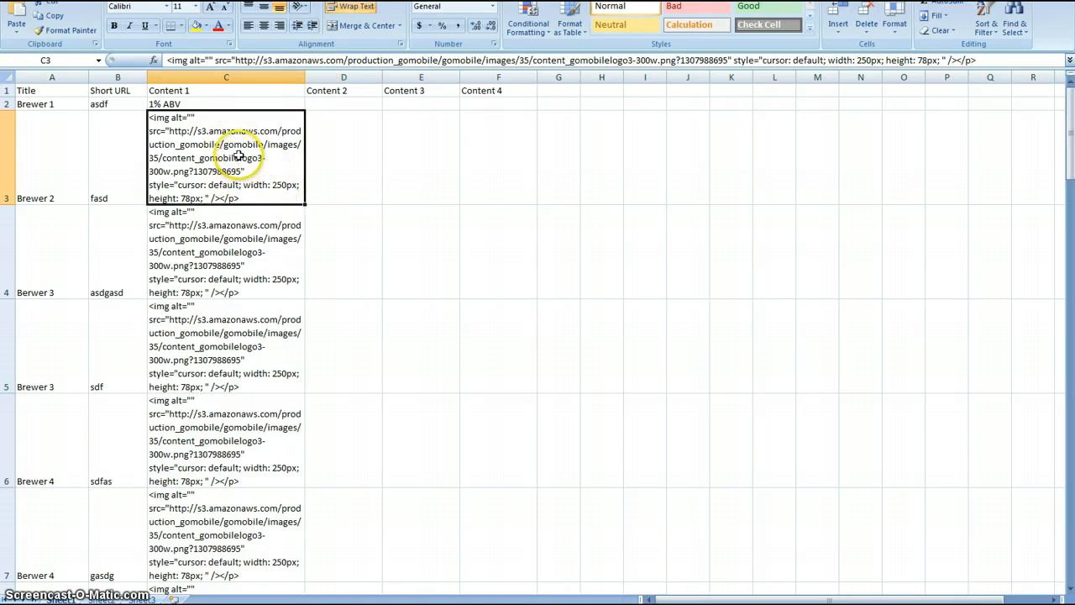
scroll(239, 156, "down", 1)
scroll(239, 157, "up", 1)
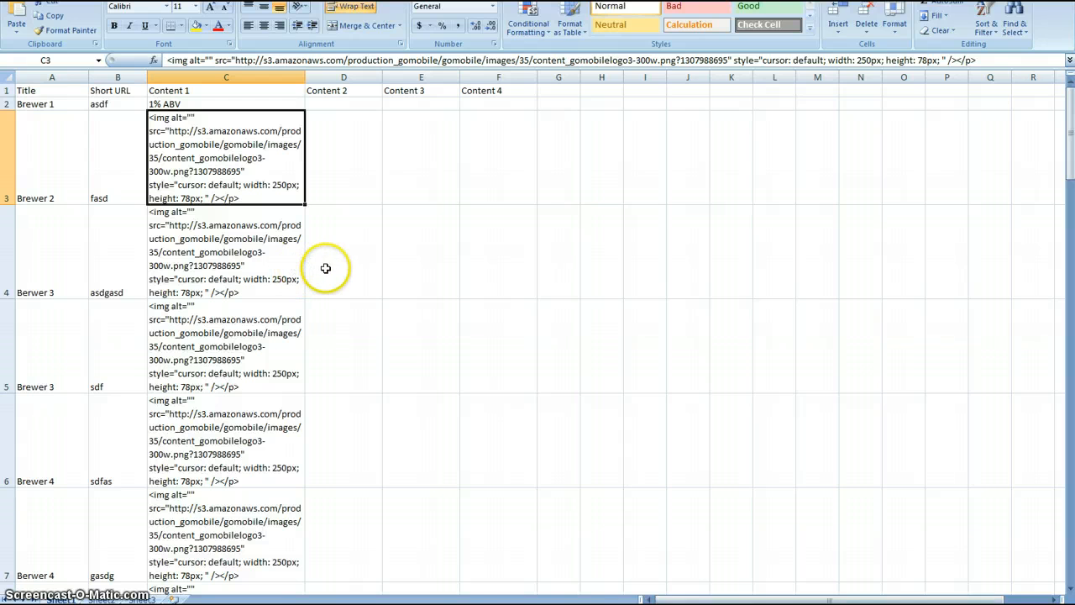
Switch to the web browser, close the content editor and return to the account's list of pages.
key("alt+Tab")
left_click(715, 62)
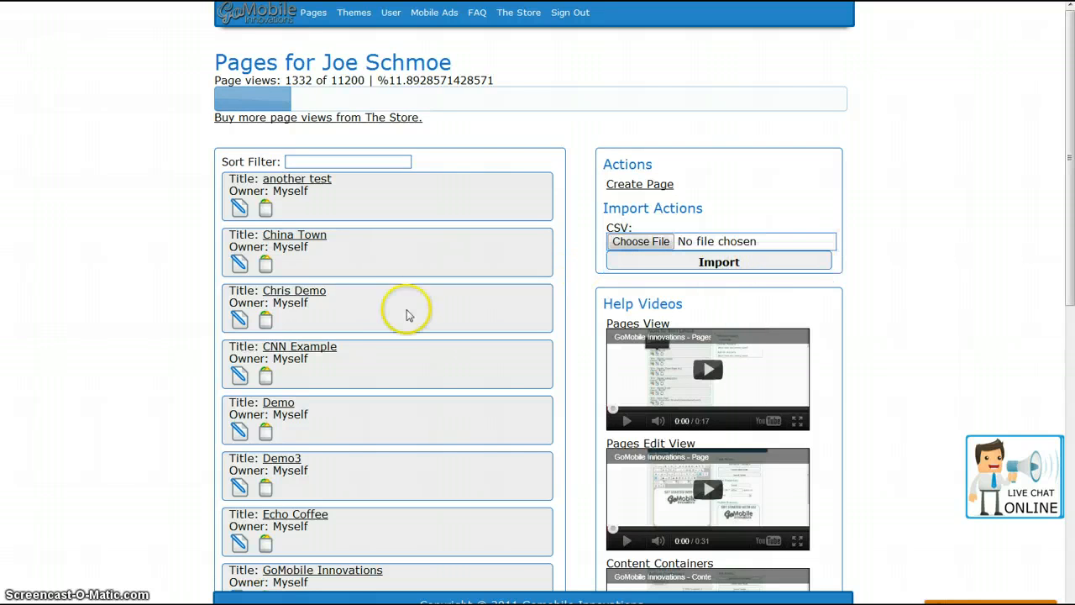
scroll(367, 245, "down", 4)
scroll(367, 245, "up", 4)
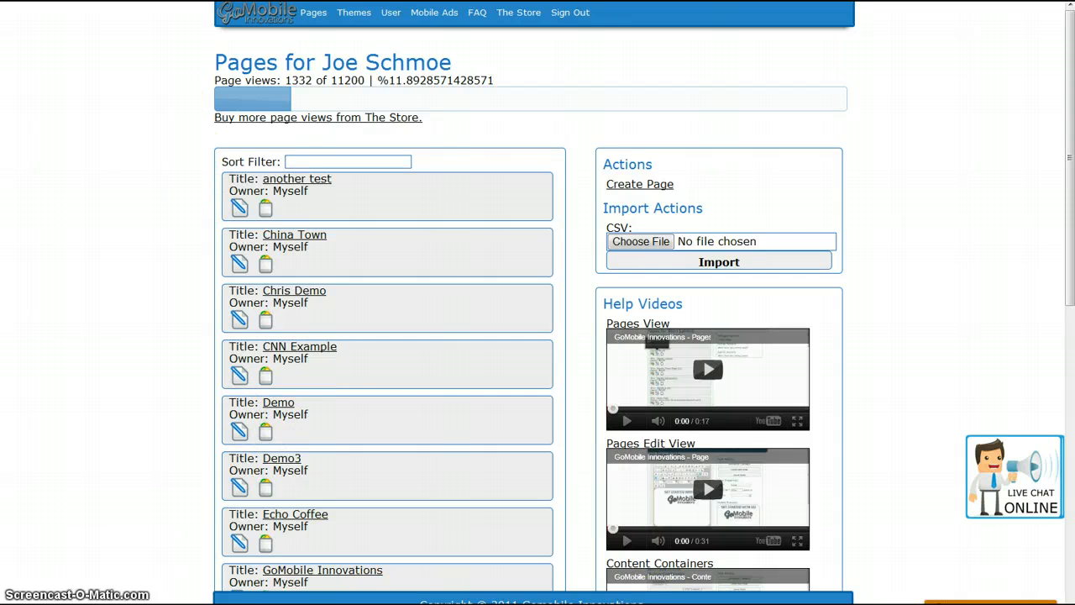
Switch back to the Excel workbook containing the brewer titles, short URLs and content.
mouse_move(483, 604)
left_click(459, 562)
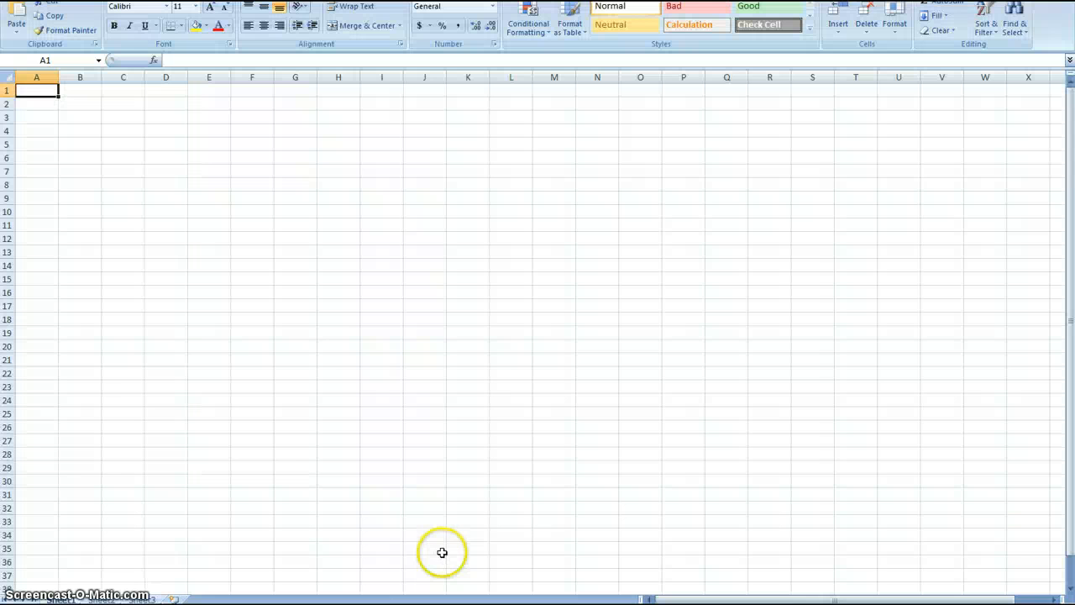
mouse_move(504, 583)
left_click(540, 557)
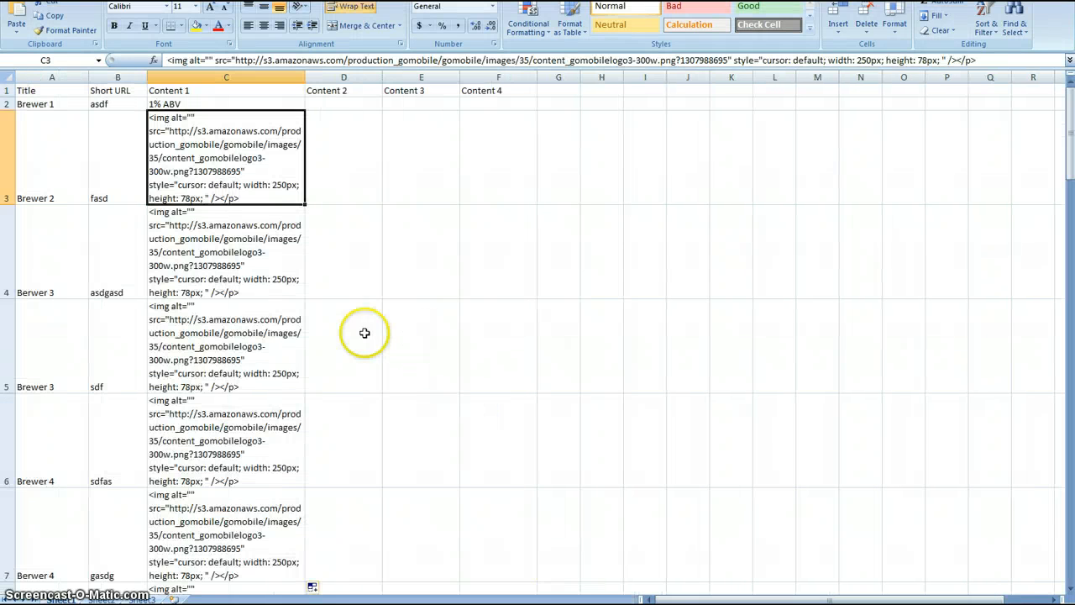